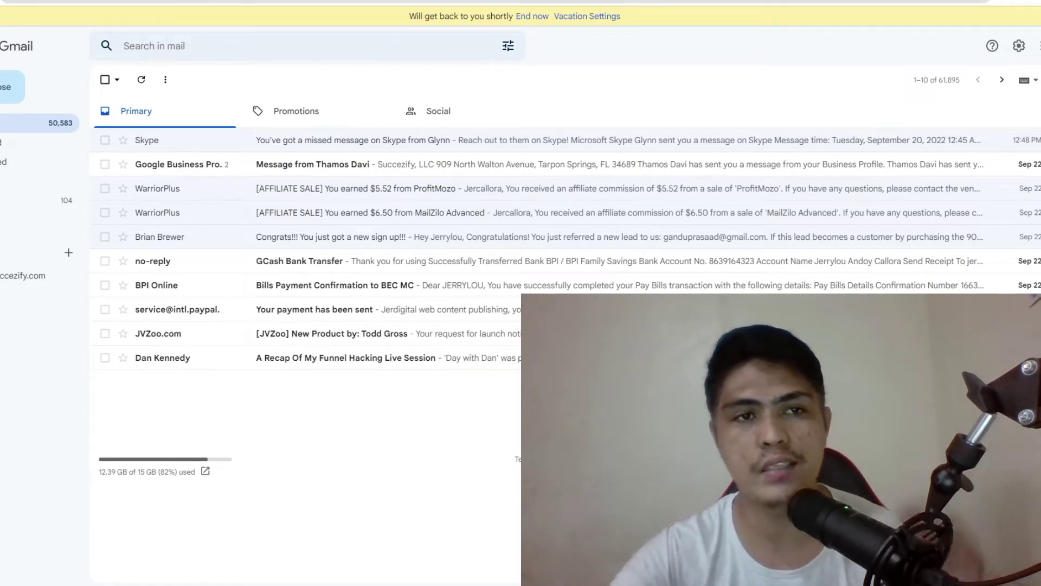
# Open a new Chrome tab from the Gmail inbox, showing the Google start page
pyautogui.hotkey('ctrl', 't')
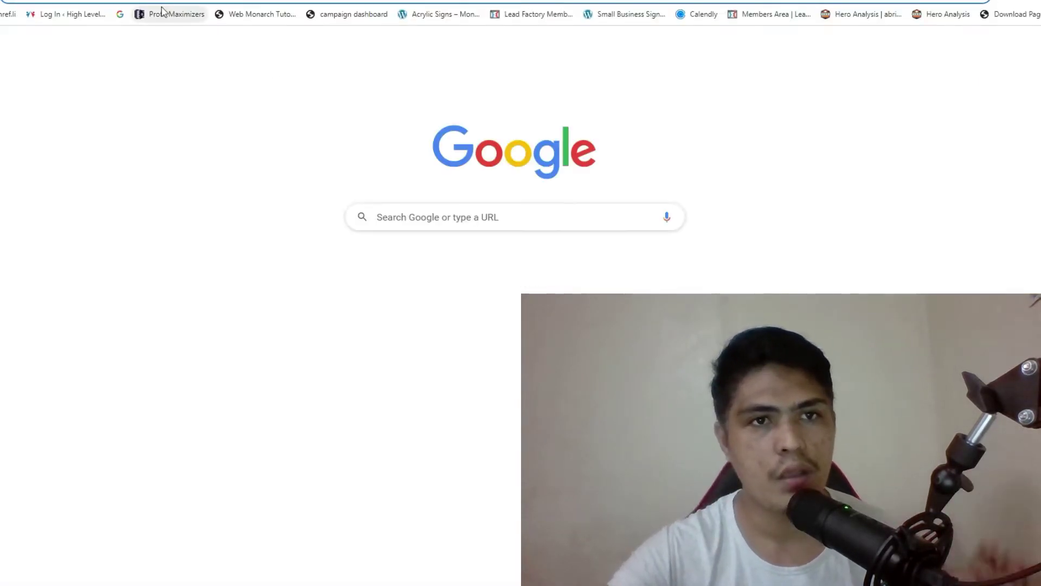
# Enter 'sys' in the address bar and load the systeme.io home page
pyautogui.click(165, 1)
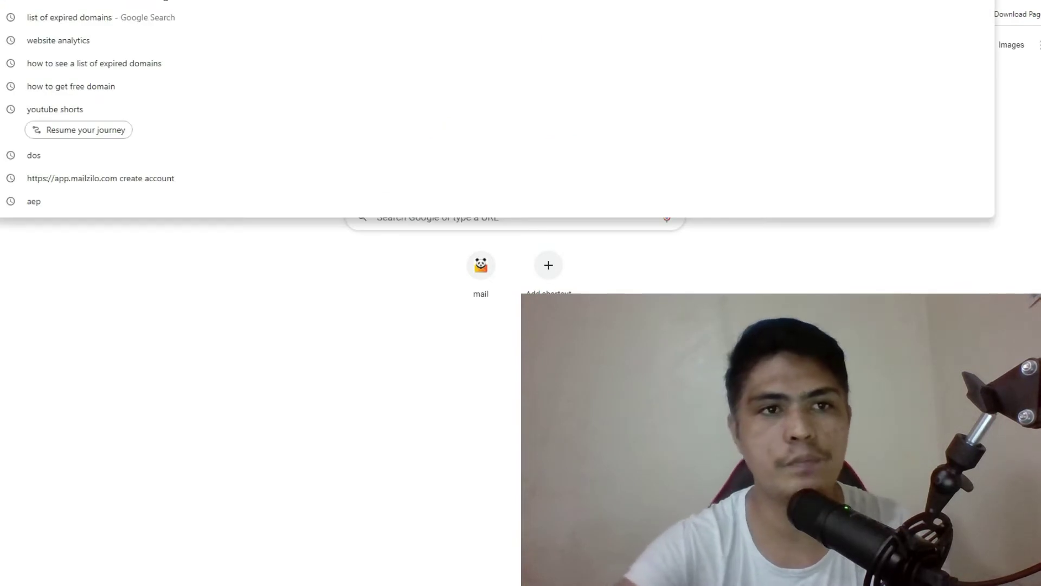
pyautogui.write('sys')
pyautogui.press('Escape')
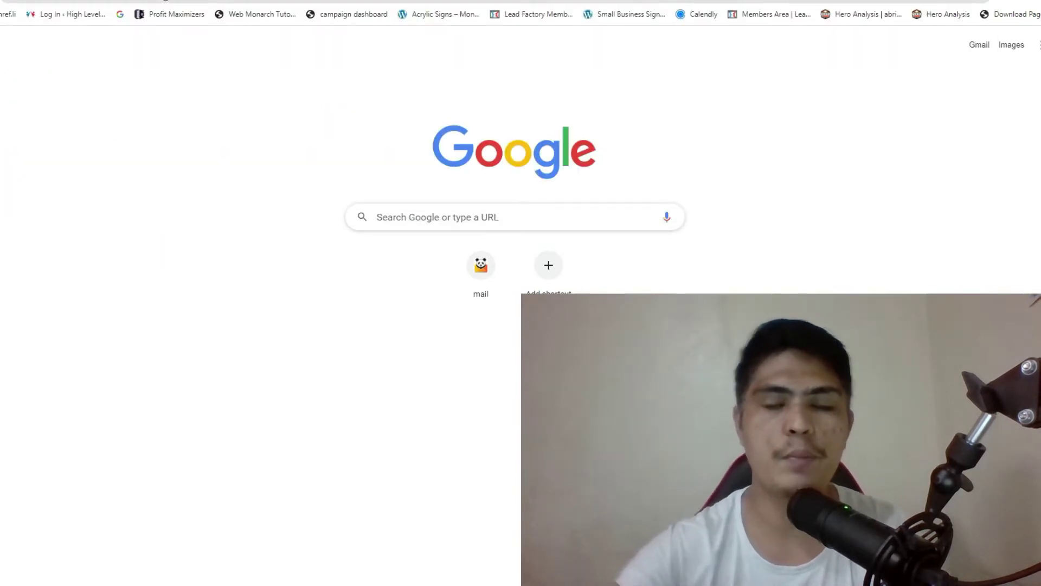
pyautogui.hotkey('ctrl', 'shift', 'b')
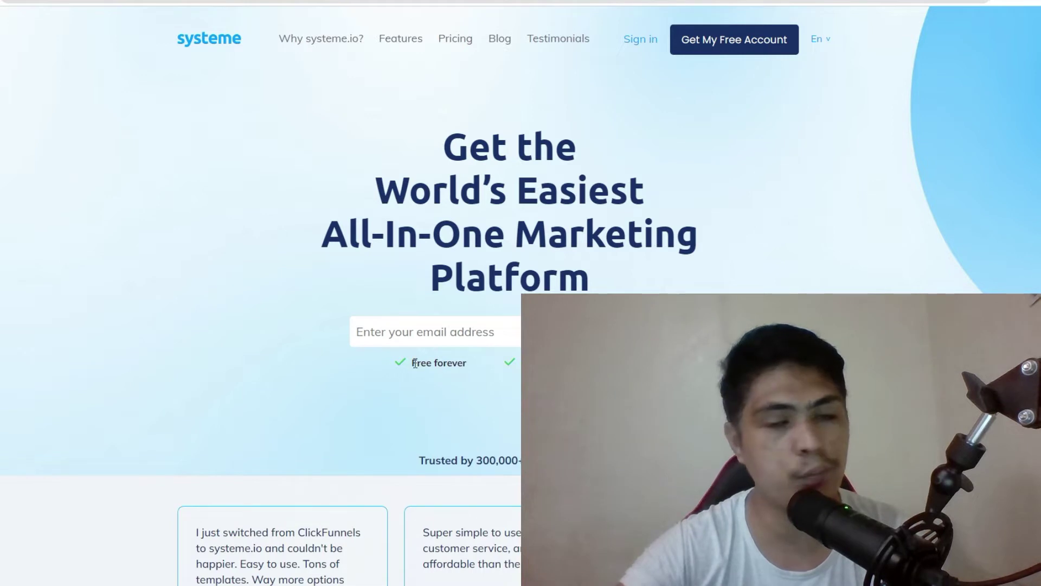
# Open the Get My Free Account signup form from the home page hero
pyautogui.moveTo(400, 367); pyautogui.dragTo(481, 361)
pyautogui.click(500, 369)
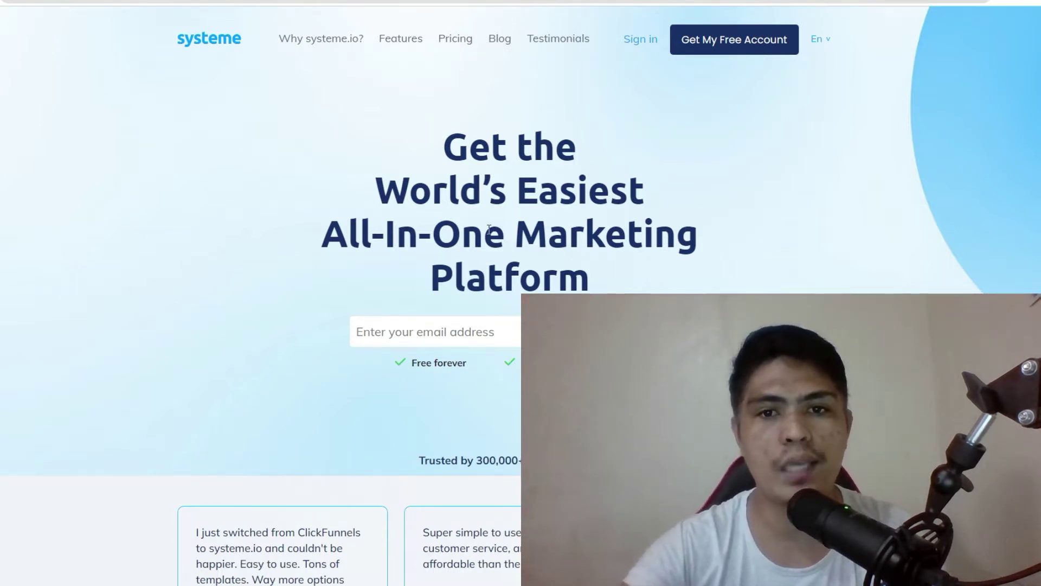
pyautogui.click(360, 339)
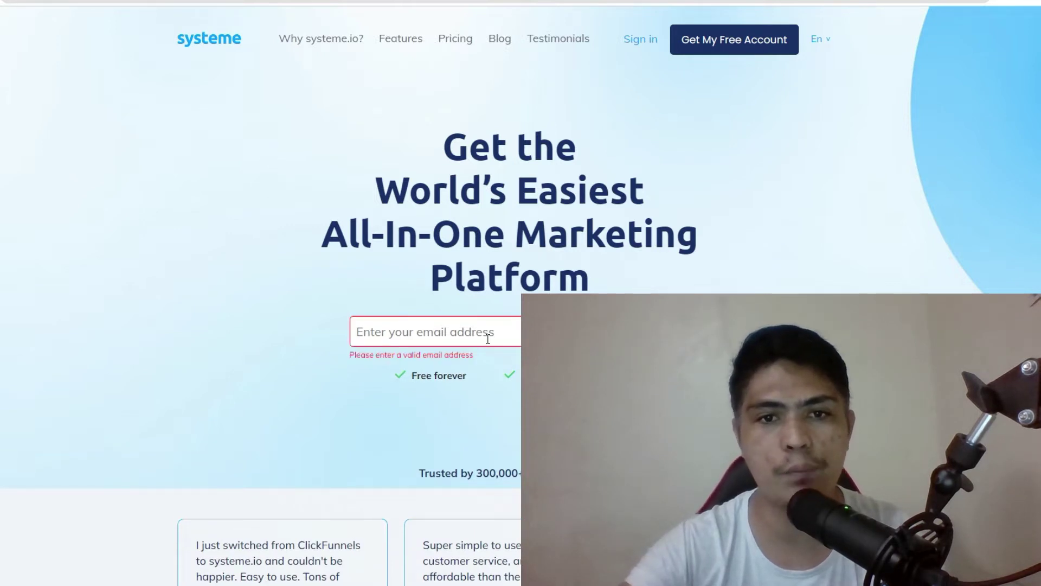
pyautogui.click(742, 49)
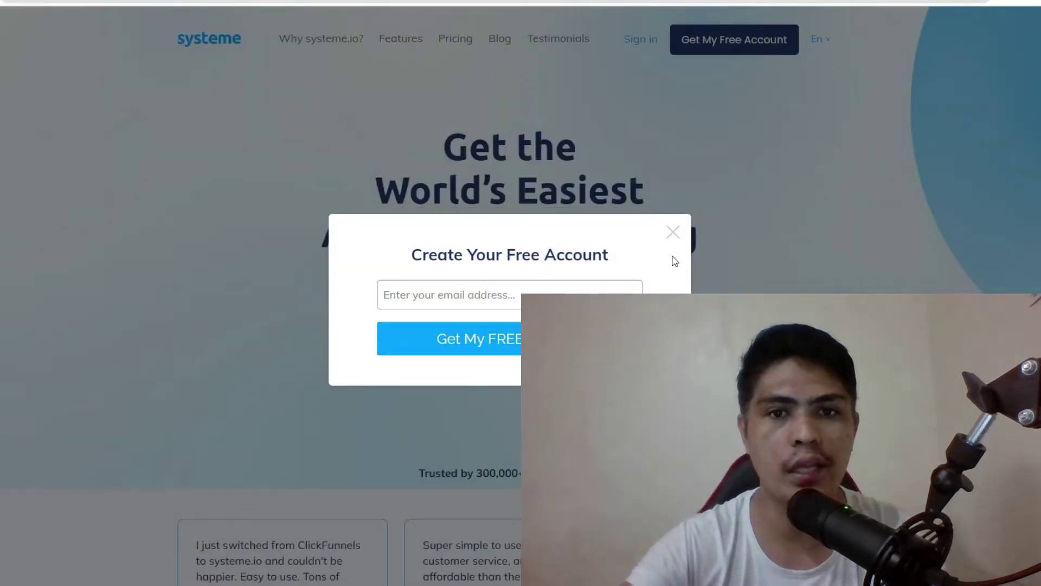
pyautogui.click(488, 295)
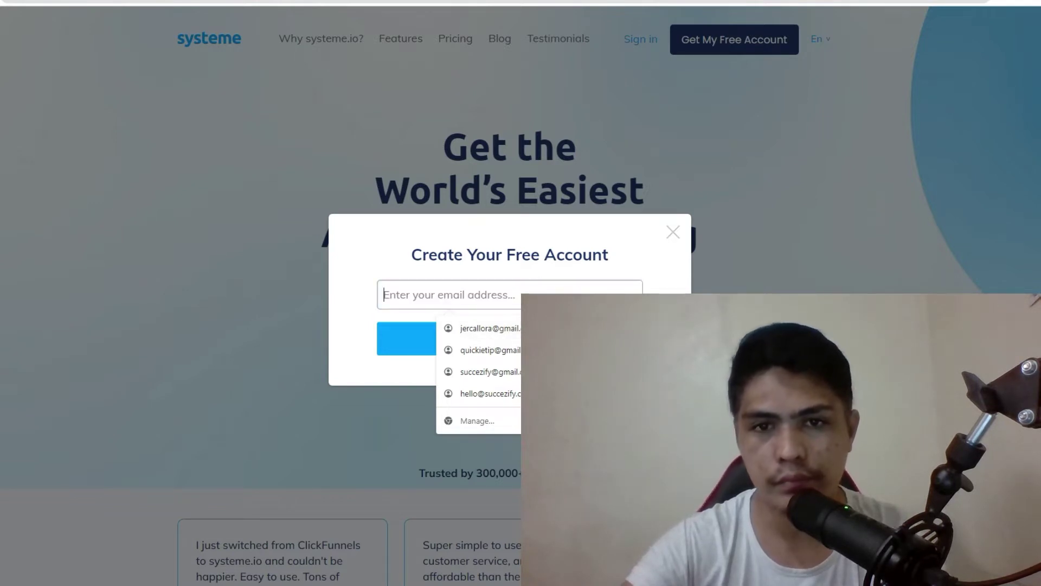
# Close the signup form and go to the systeme.io sign-in page
pyautogui.click(677, 239)
pyautogui.click(704, 241)
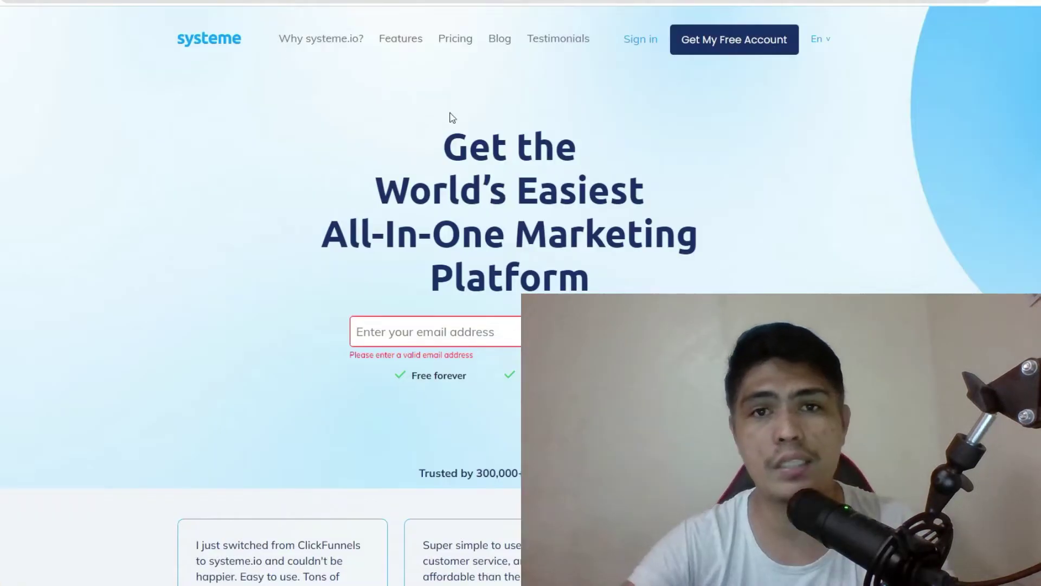
pyautogui.click(650, 43)
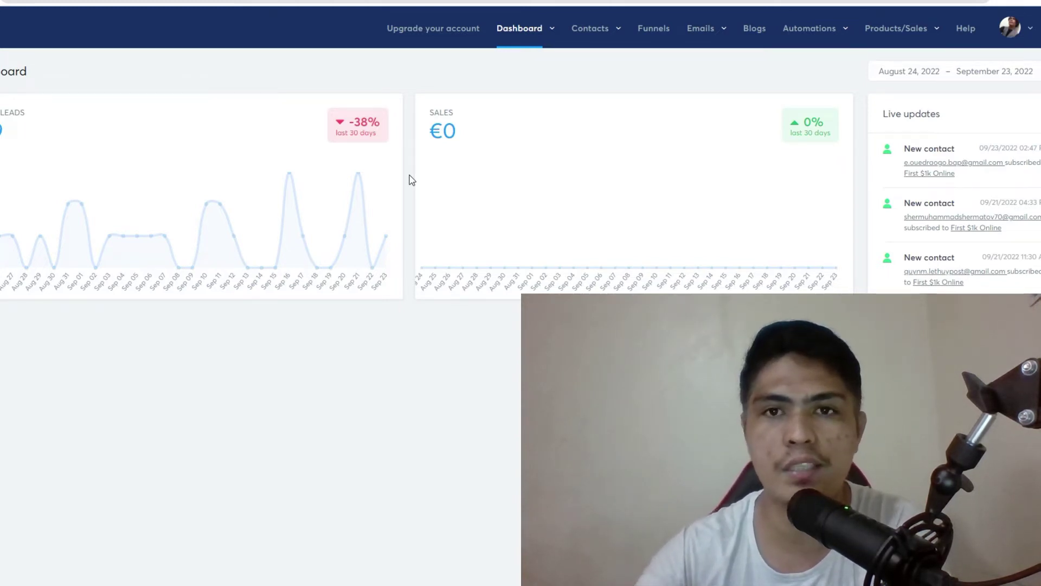
# Sign in to reach the dashboard with leads and €0 sales for Aug 24 – Sep 23, 2022
pyautogui.moveTo(704, 30)
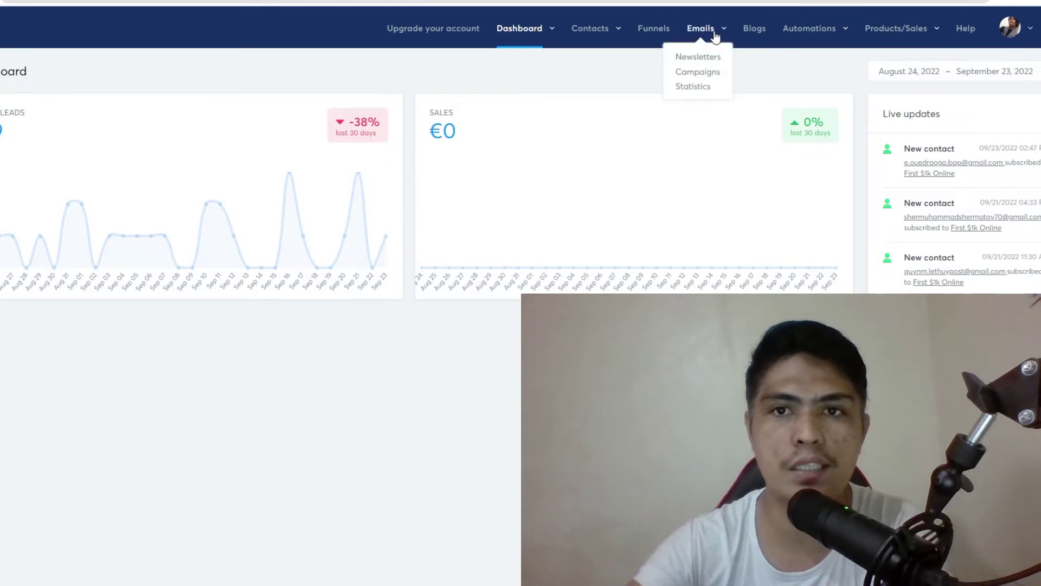
# Give a new newsletter the saved subject 'Are you STILL Struggling to Drive Targeted Traffic?'
pyautogui.click(695, 59)
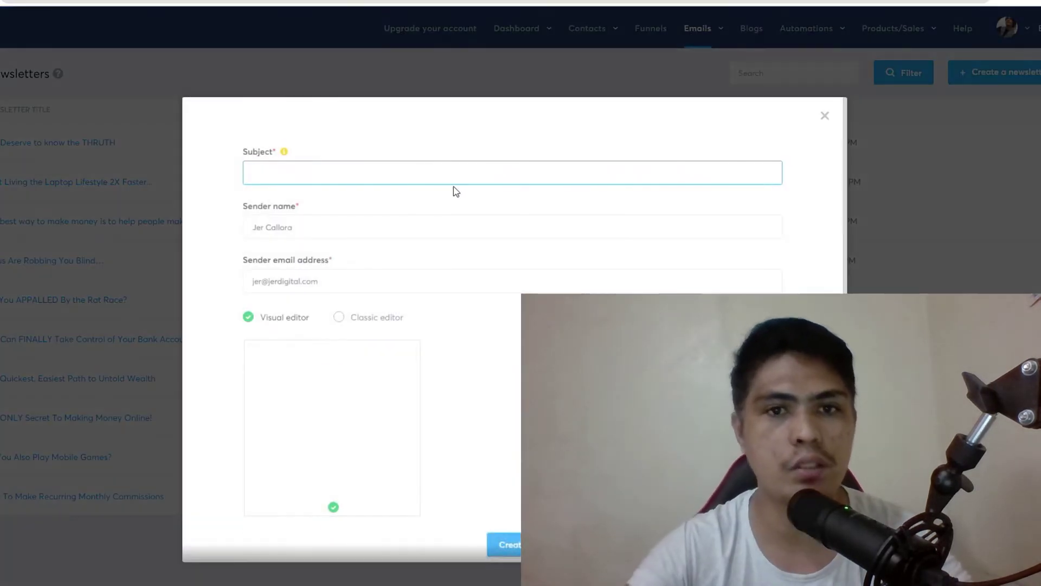
pyautogui.click(326, 173)
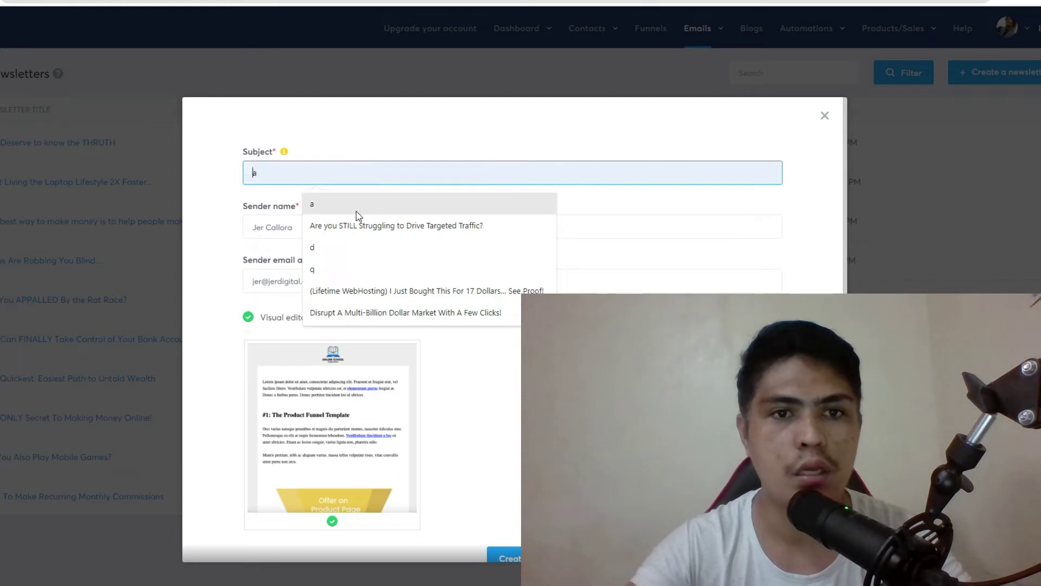
pyautogui.click(381, 226)
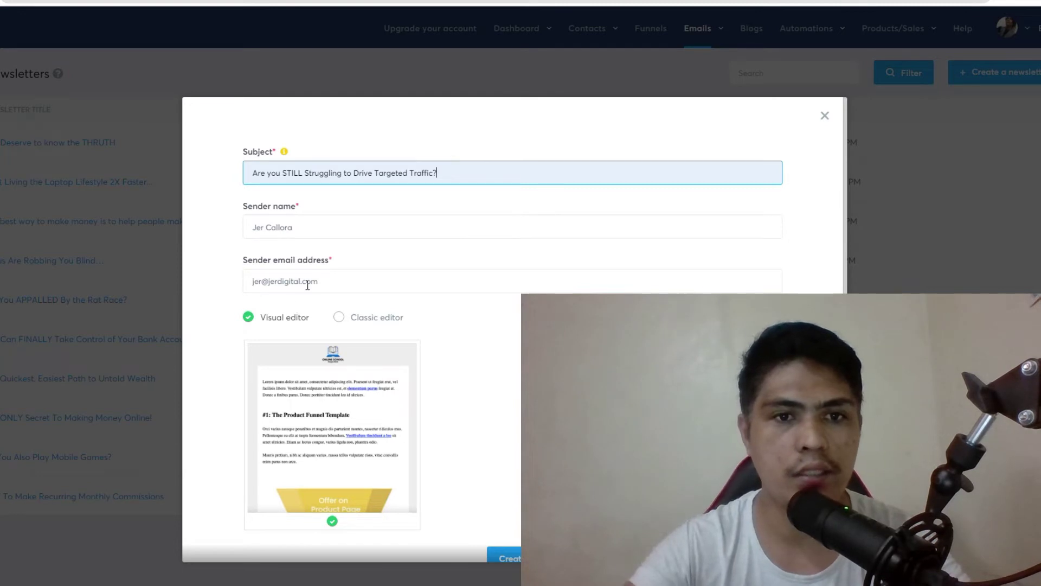
# Choose the Classic editor and create the newsletter draft
pyautogui.moveTo(347, 285); pyautogui.dragTo(183, 289)
pyautogui.click(216, 270)
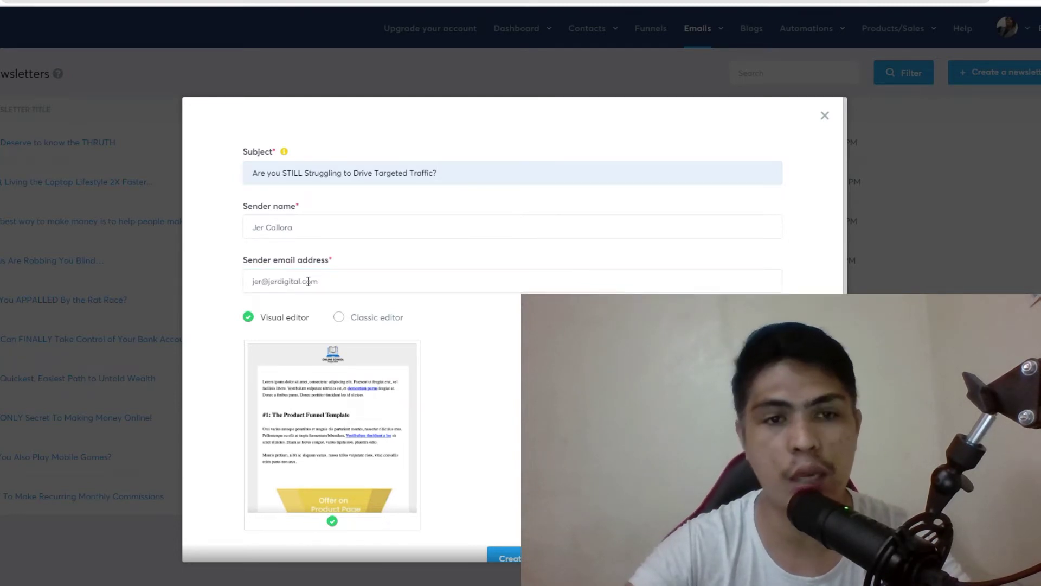
pyautogui.moveTo(363, 285); pyautogui.dragTo(209, 288)
pyautogui.click(235, 259)
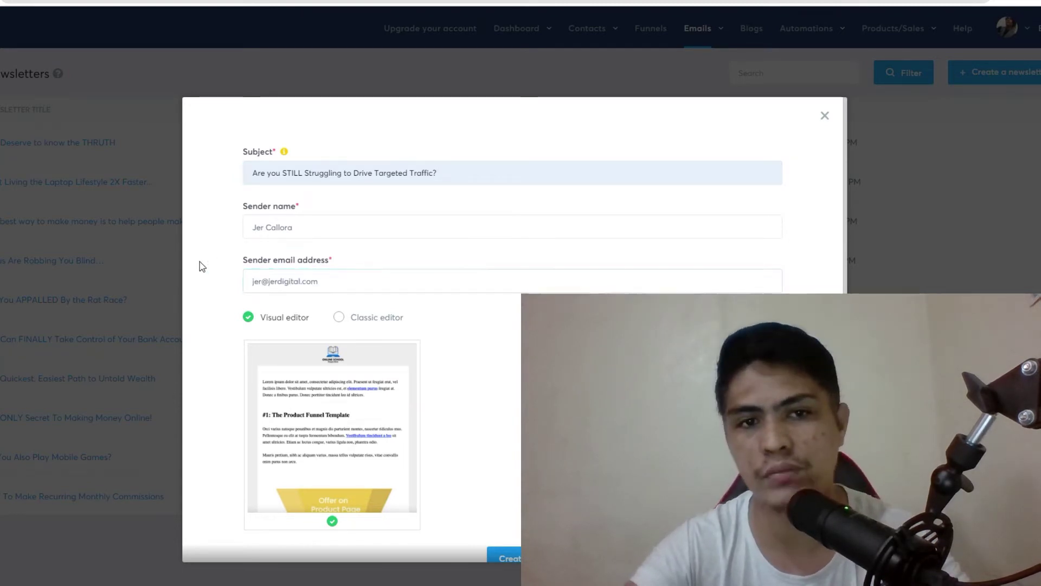
pyautogui.click(342, 318)
pyautogui.click(503, 351)
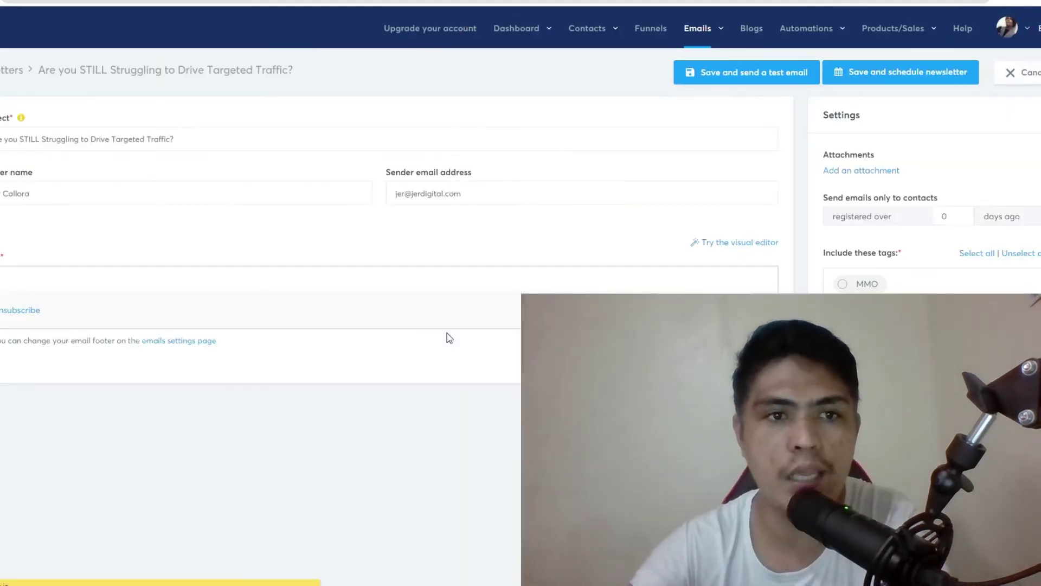
# Replace the newsletter's sender email address with a saved suggestion
pyautogui.click(267, 360)
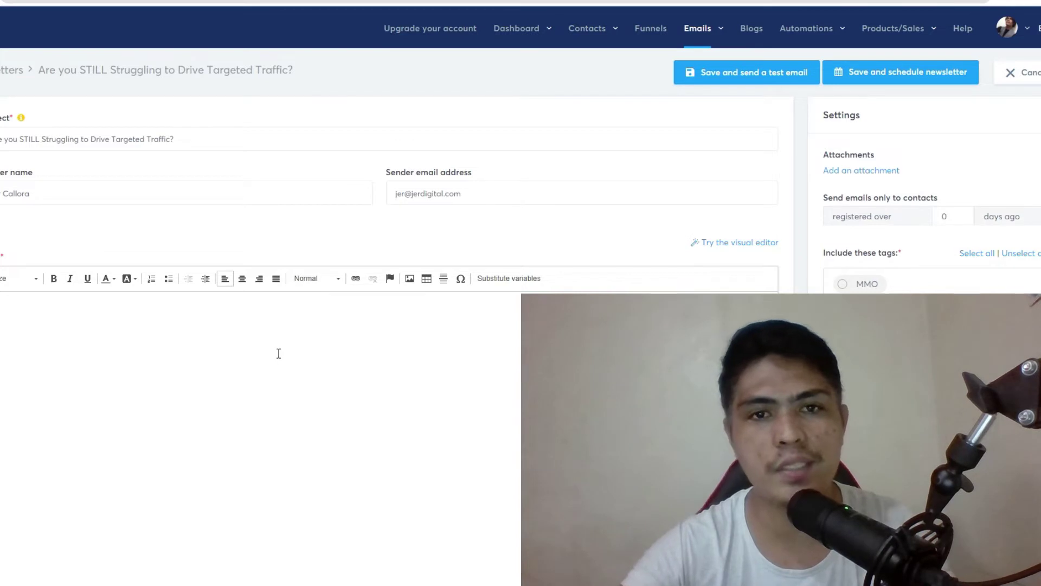
pyautogui.scroll(-1, 179, 297)
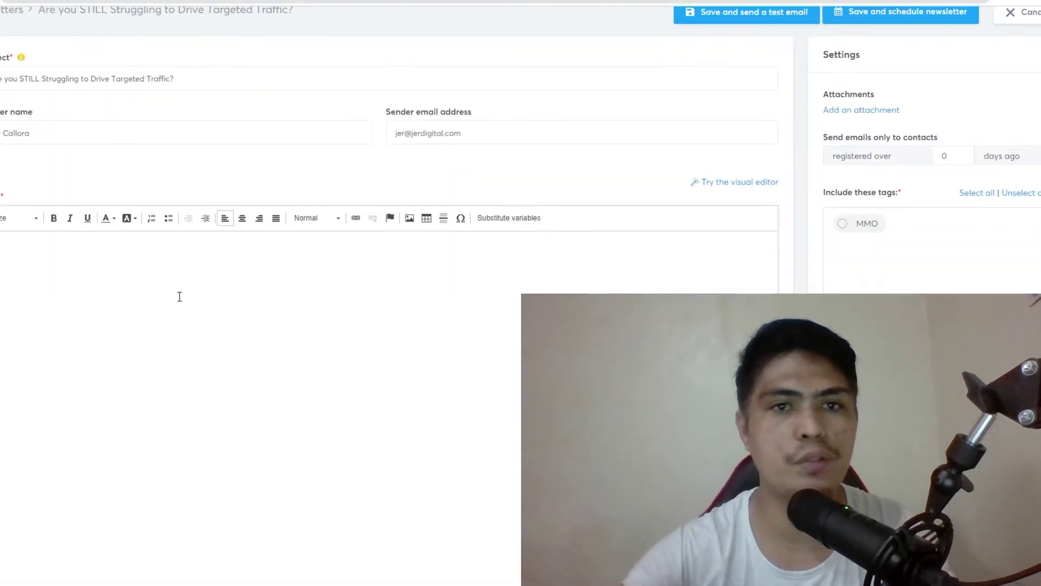
pyautogui.scroll(1, 221, 350)
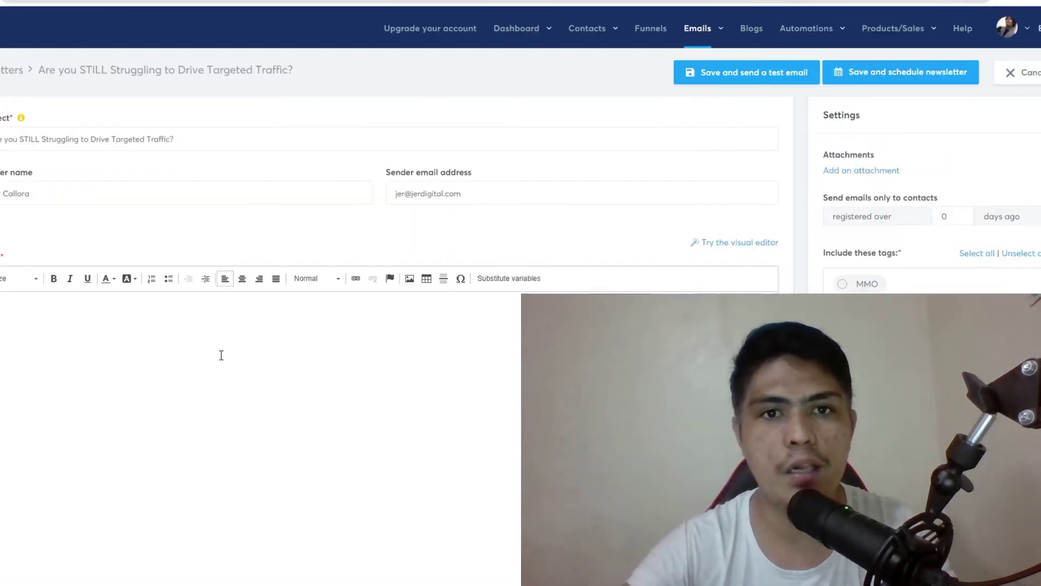
pyautogui.click(462, 195)
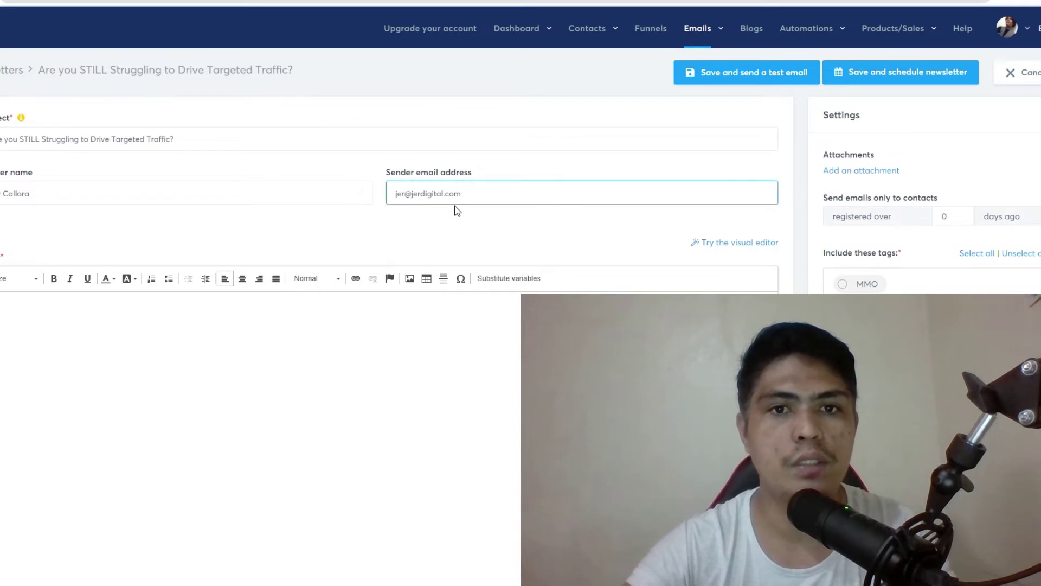
pyautogui.hotkey('ctrl', 'a')
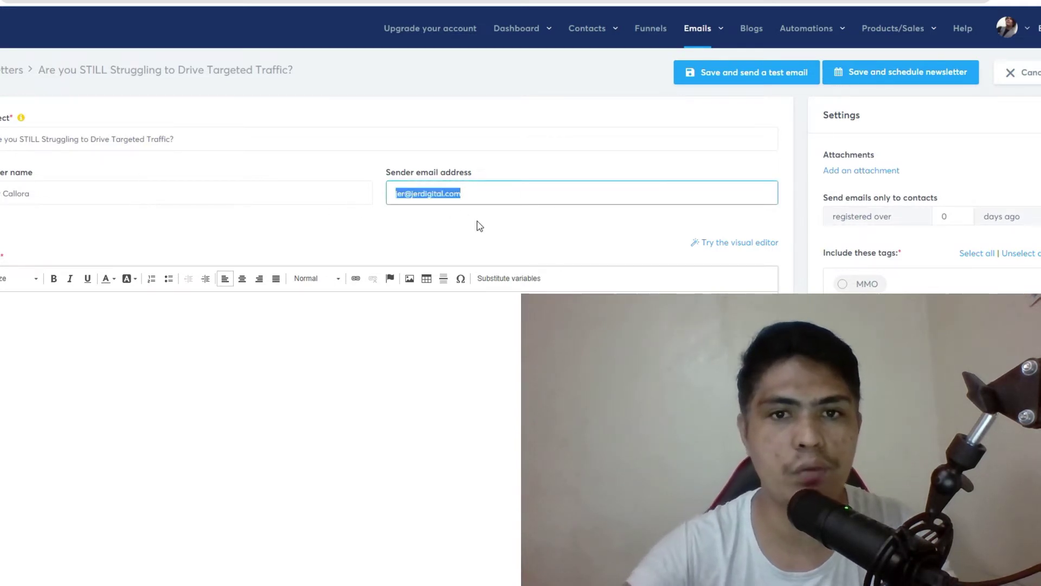
pyautogui.write('jer')
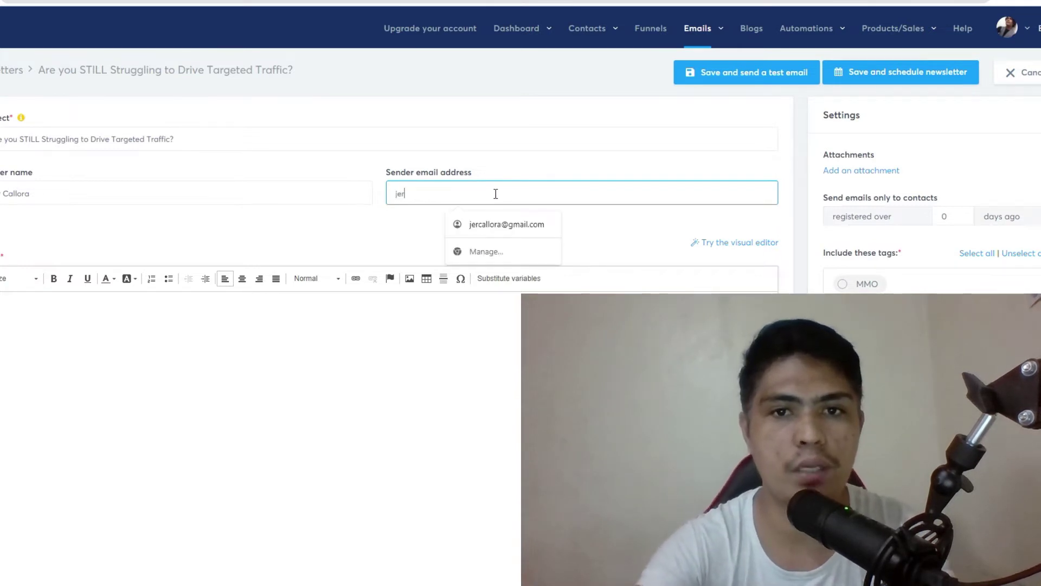
pyautogui.click(506, 224)
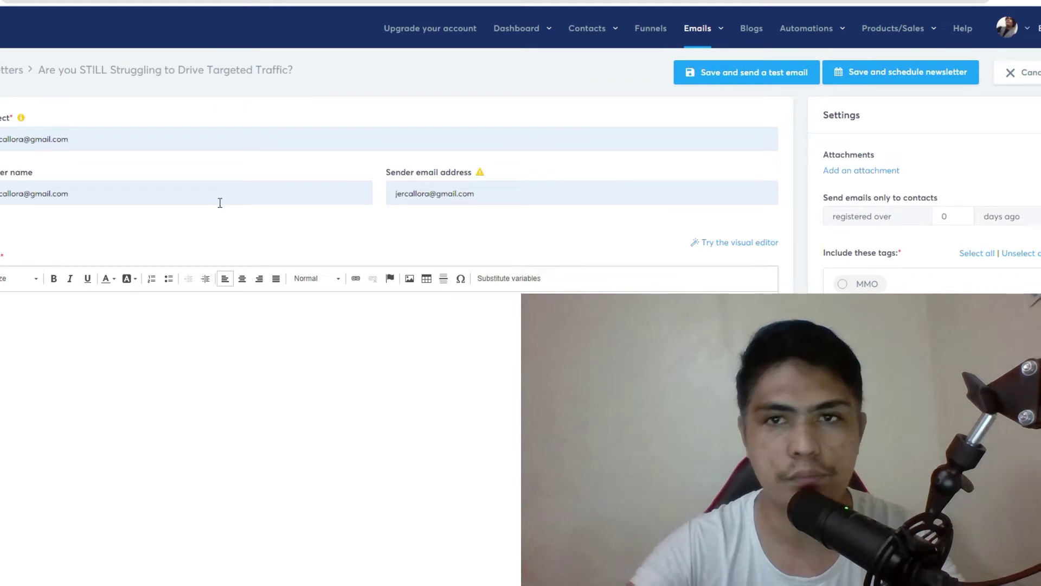
# Change the subject to 'How To Make Recurring Monthly Commissions' from the suggestions
pyautogui.tripleClick(142, 133)
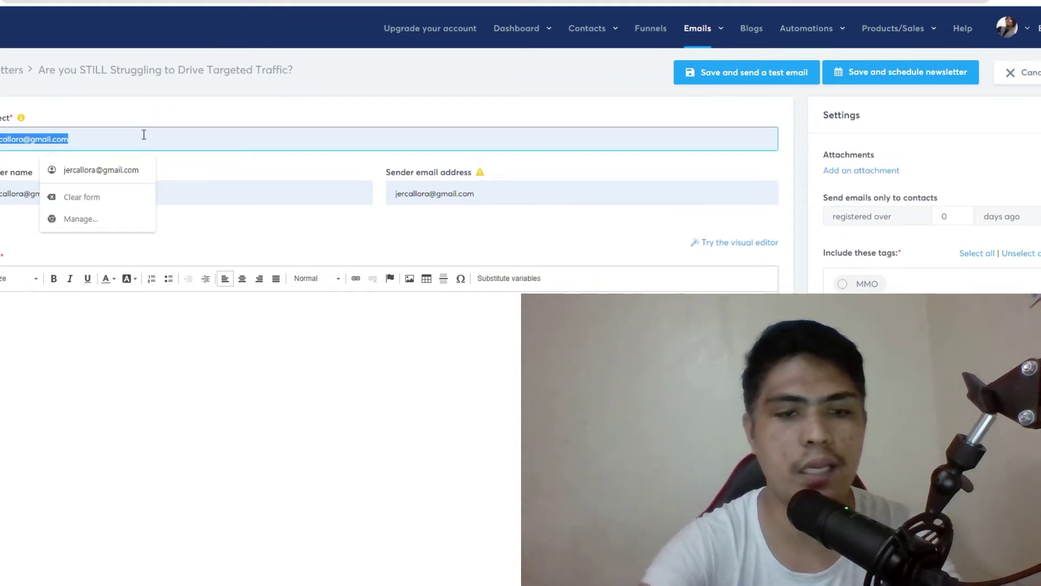
pyautogui.write('How')
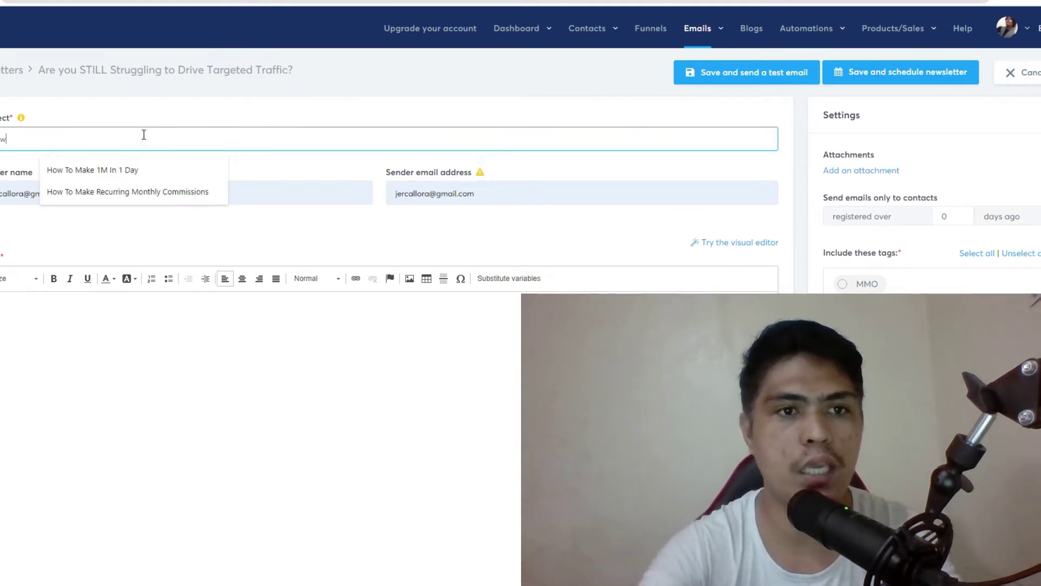
pyautogui.click(108, 192)
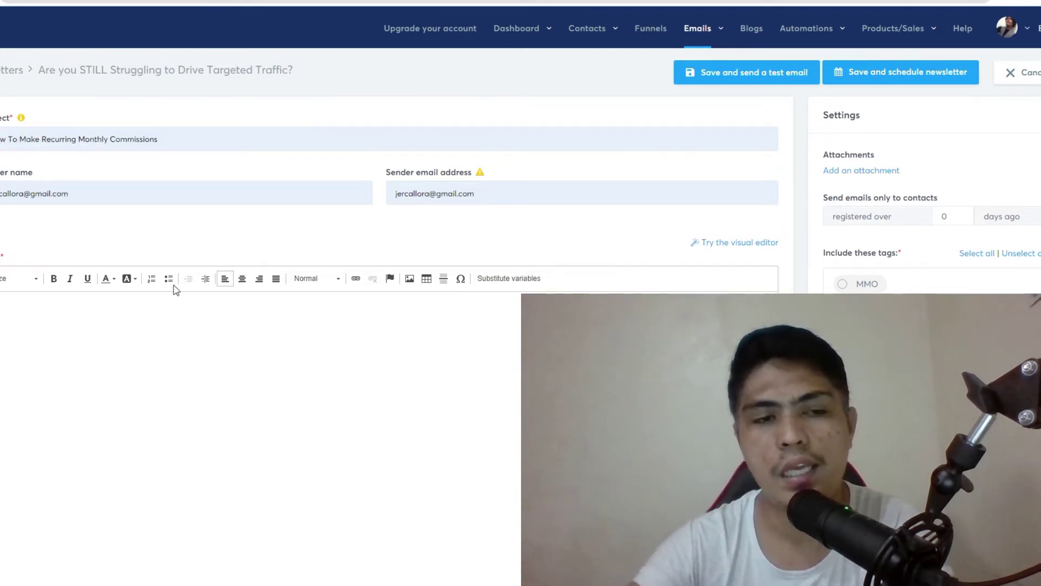
pyautogui.scroll(-1, 323, 386)
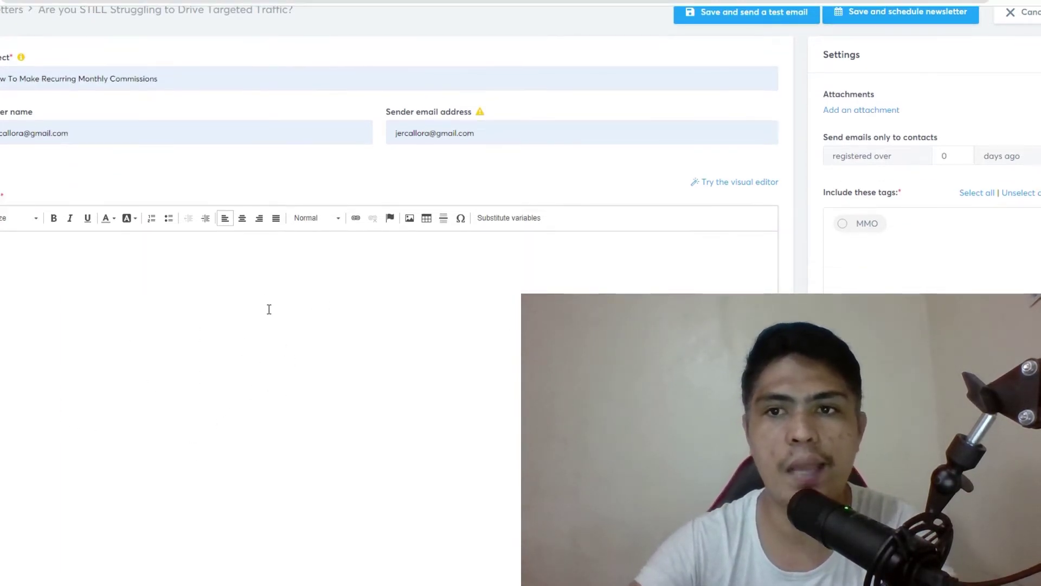
pyautogui.scroll(1, 268, 304)
pyautogui.moveTo(925, 34)
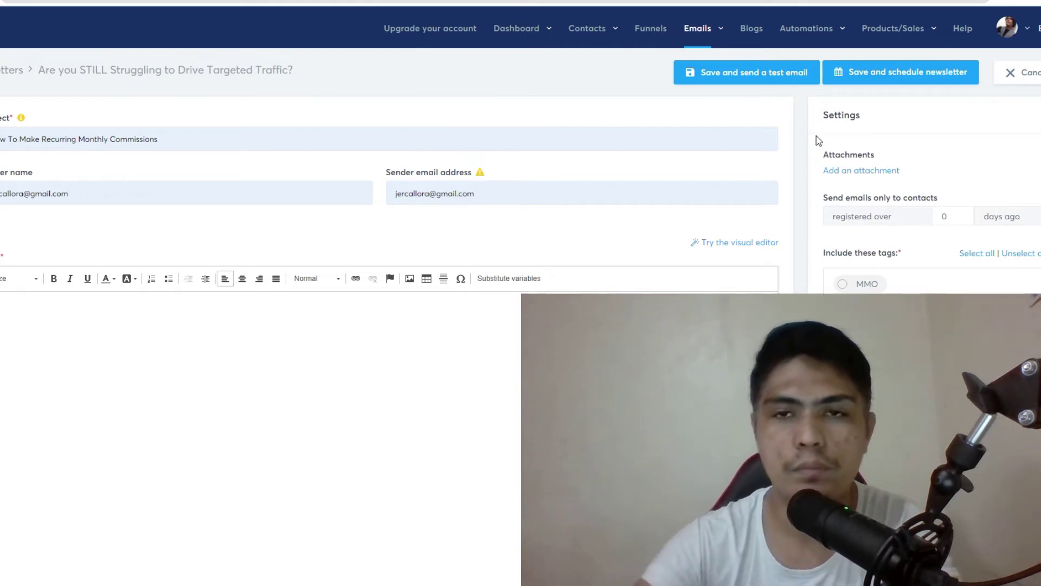
pyautogui.moveTo(698, 32)
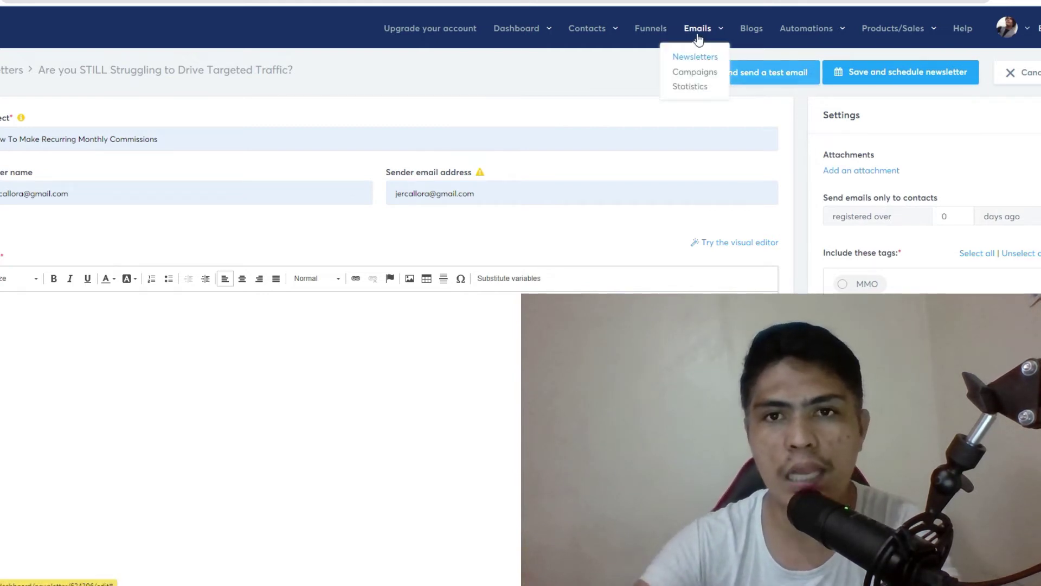
# From the Campaigns list, open the Internet Marketing ( Welcome ) campaign's email sequence
pyautogui.click(694, 74)
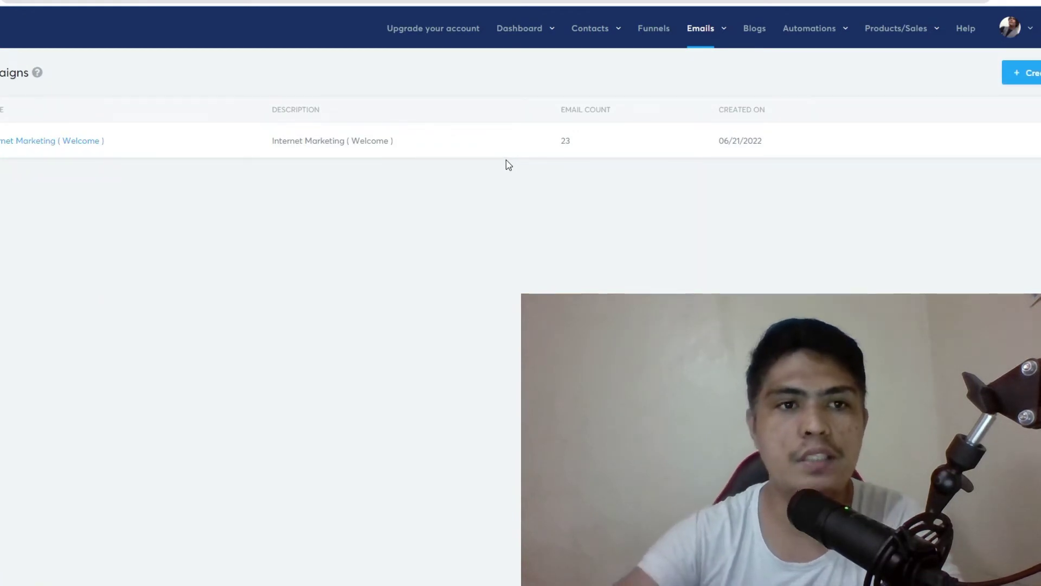
pyautogui.click(1022, 76)
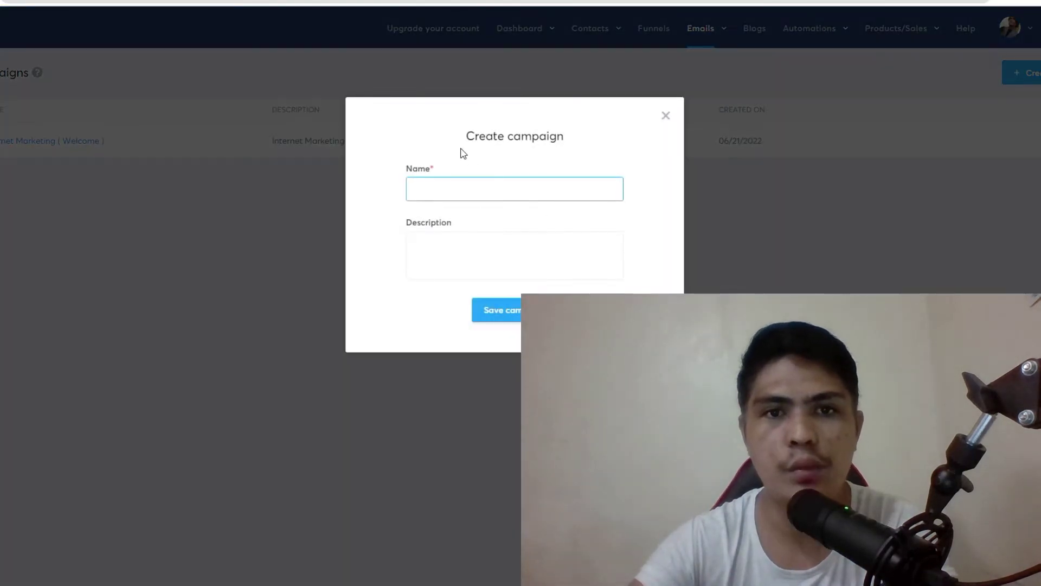
pyautogui.click(666, 116)
pyautogui.click(7, 146)
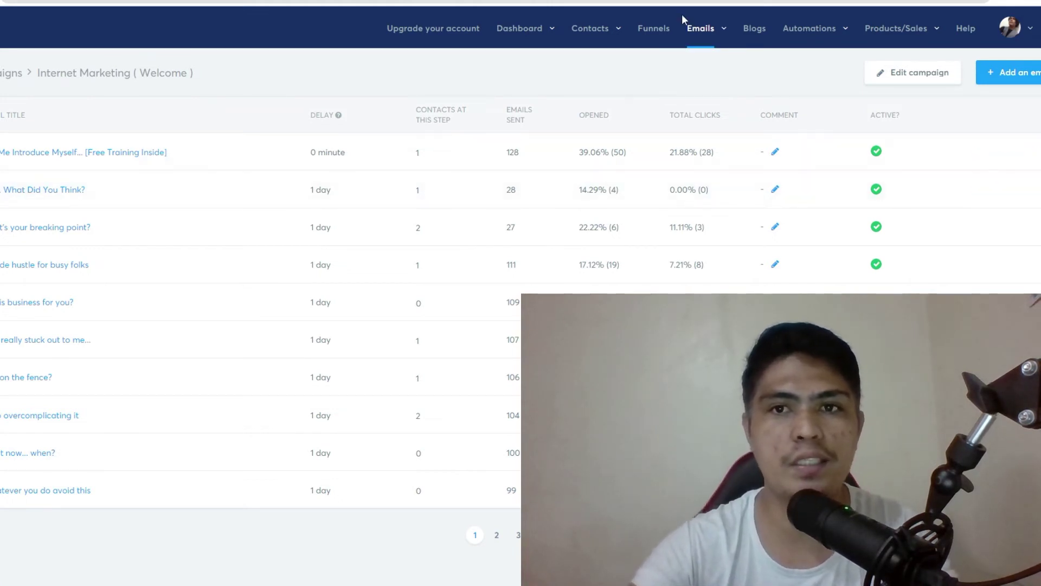
# Pass through the Newsletters list and open the Funnels list with three active funnels
pyautogui.moveTo(700, 29)
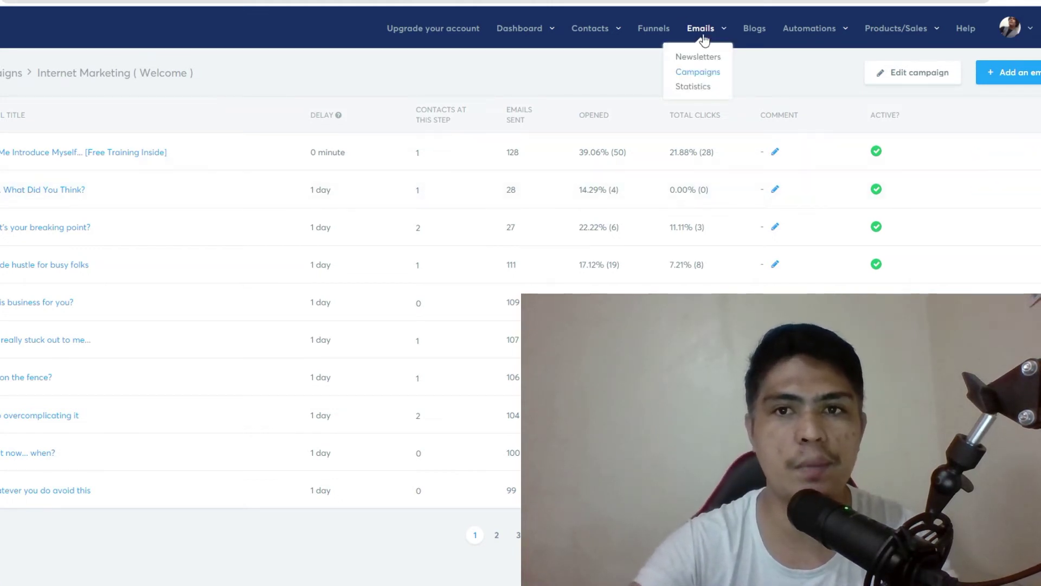
pyautogui.click(702, 63)
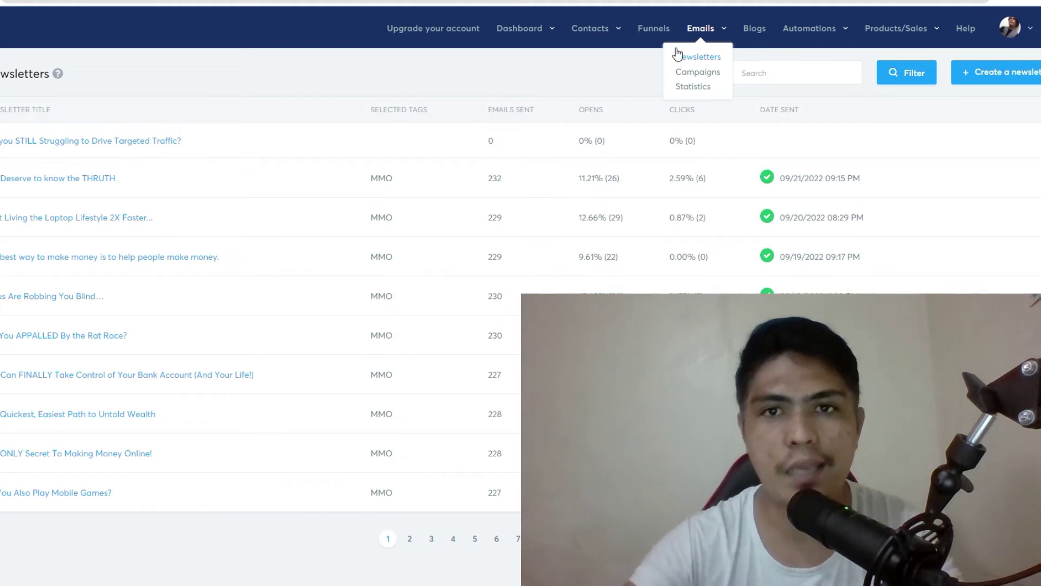
pyautogui.click(656, 38)
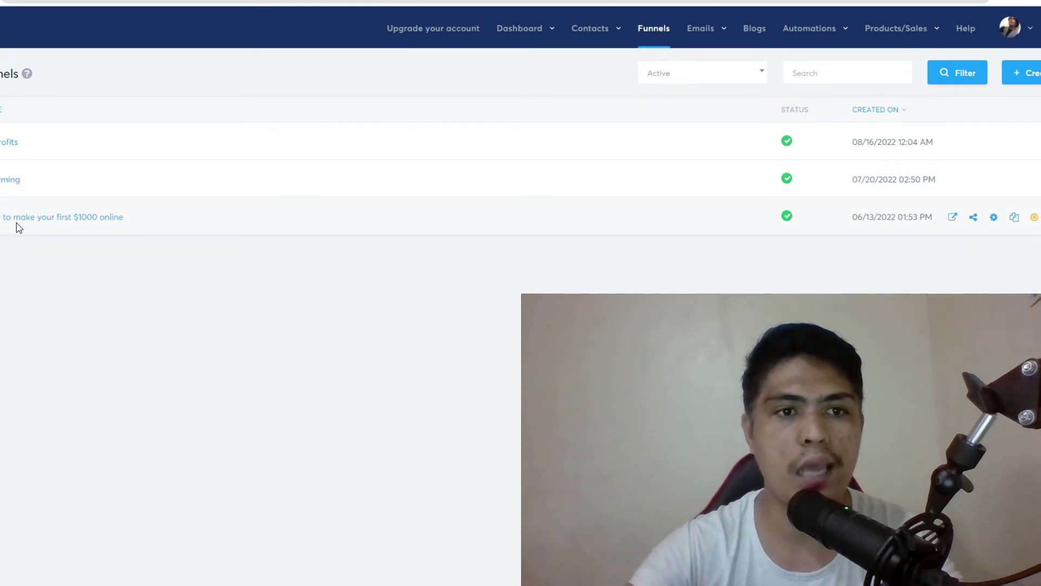
# Open the Create a new funnel form from the Funnels page
pyautogui.click(1023, 72)
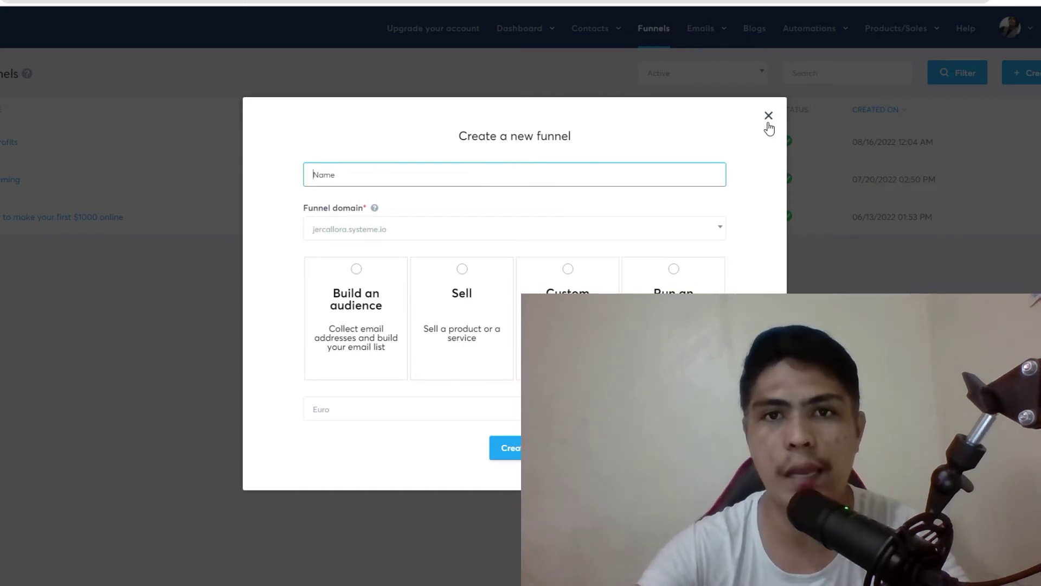
# Dismiss the Create a new funnel form, returning to the three-funnel list
pyautogui.click(768, 123)
pyautogui.moveTo(530, 30)
pyautogui.moveTo(844, 39)
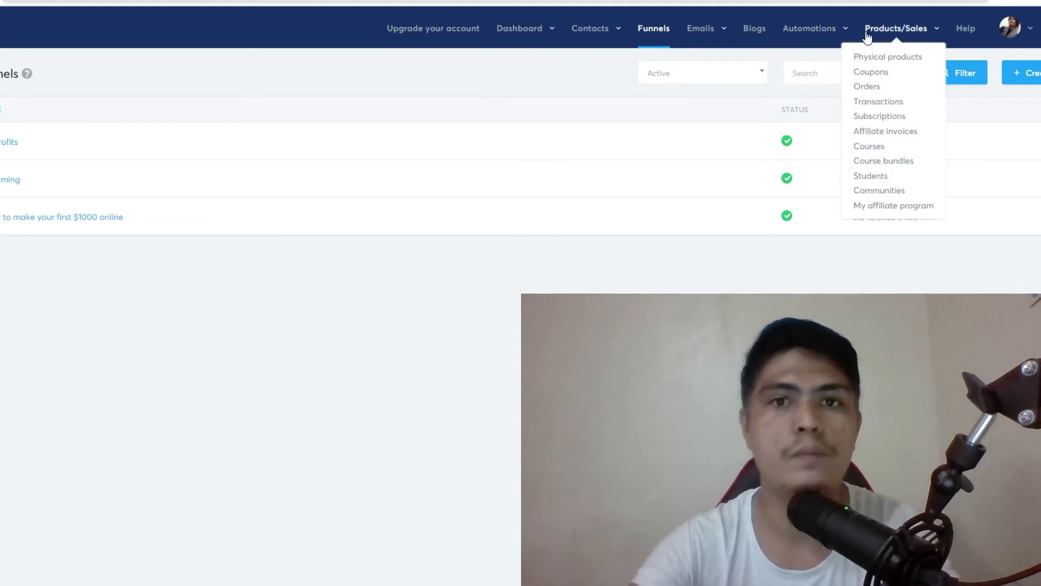
# Log out of systeme.io from the avatar account menu
pyautogui.moveTo(682, 154)
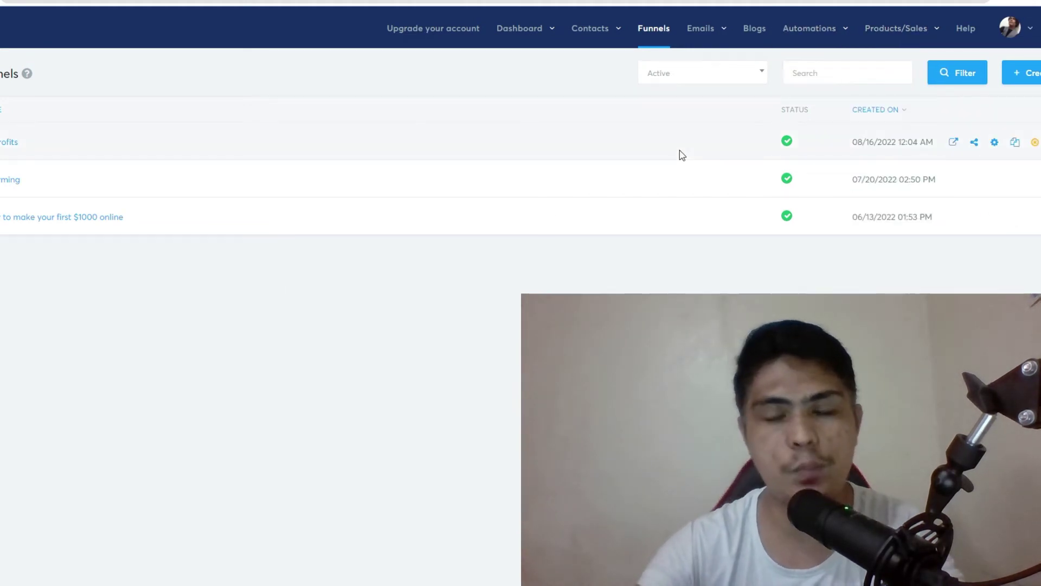
pyautogui.moveTo(1010, 48)
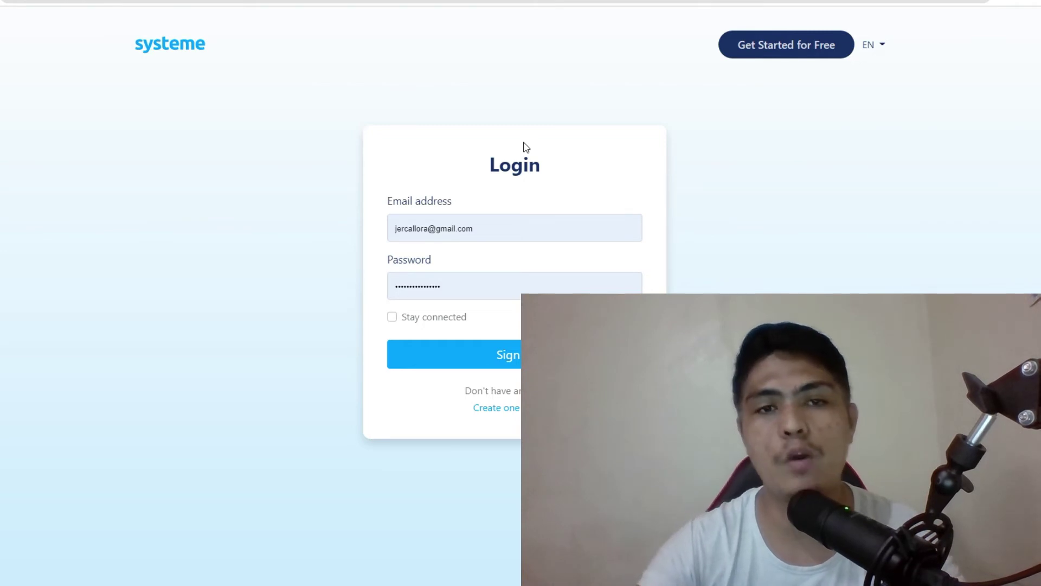
# Go via the homepage logo to the Pricing page comparing Free, Startup, Webinar and Unlimited plans
pyautogui.click(200, 50)
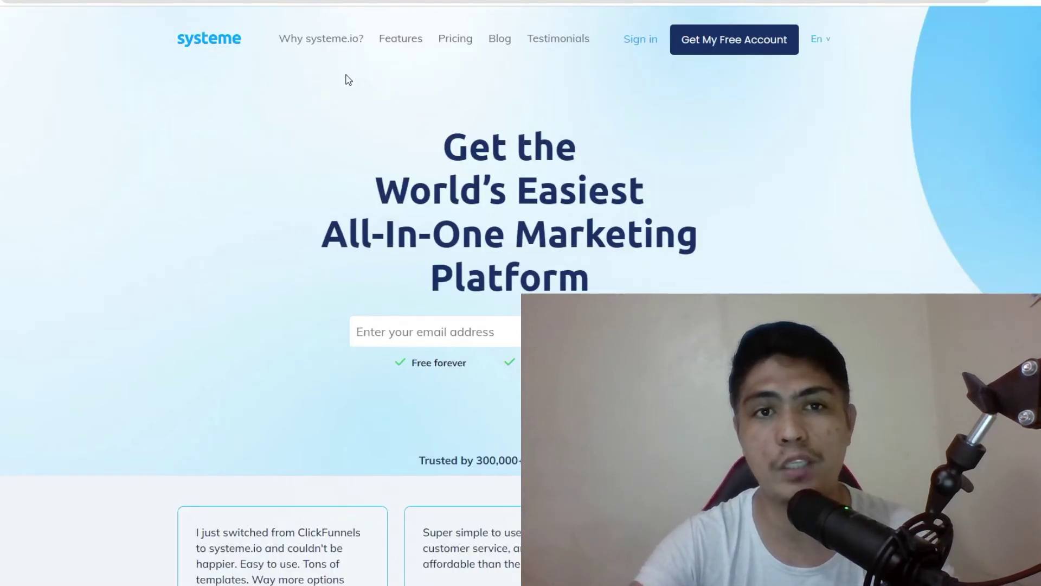
pyautogui.click(450, 50)
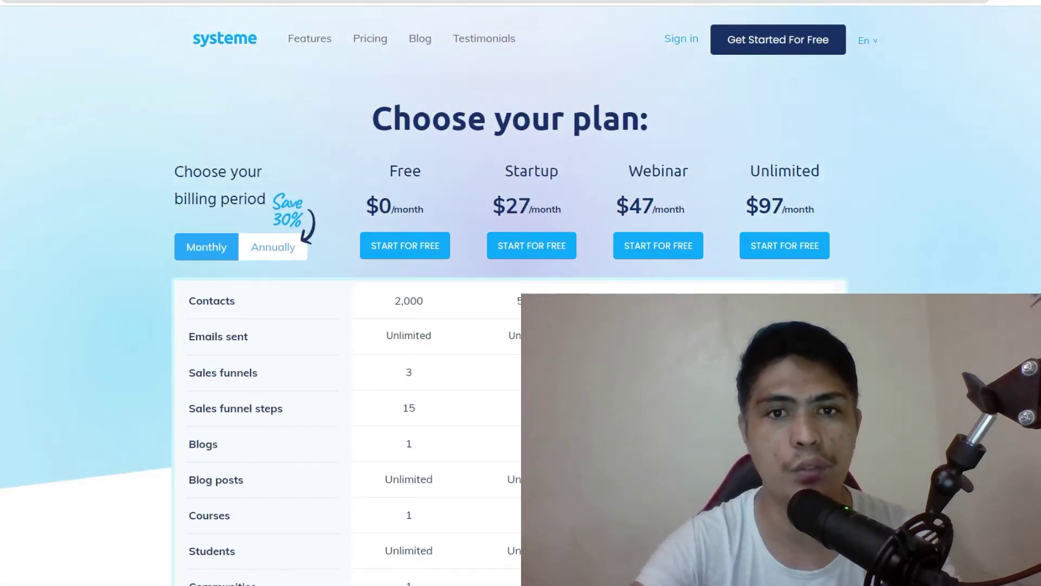
pyautogui.scroll(-1, 521, 293)
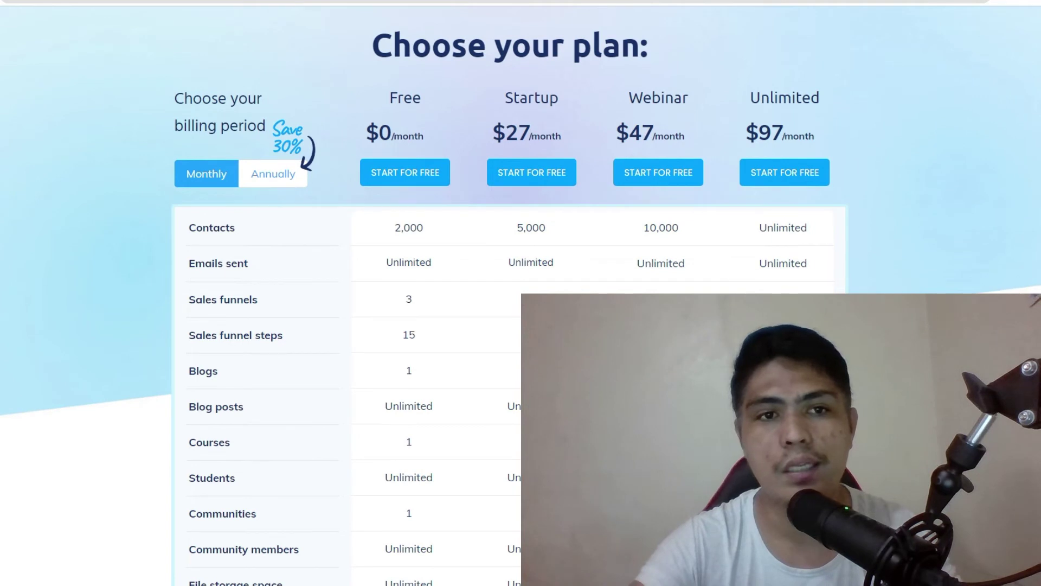
pyautogui.moveTo(194, 268); pyautogui.dragTo(389, 230)
pyautogui.click(326, 264)
pyautogui.click(455, 248)
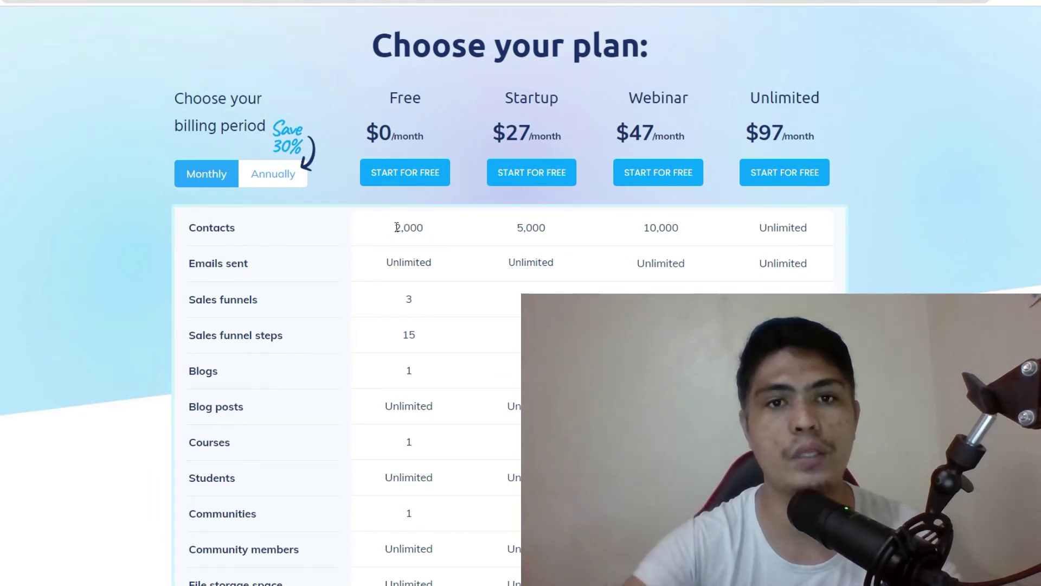
pyautogui.scroll(2, 509, 217)
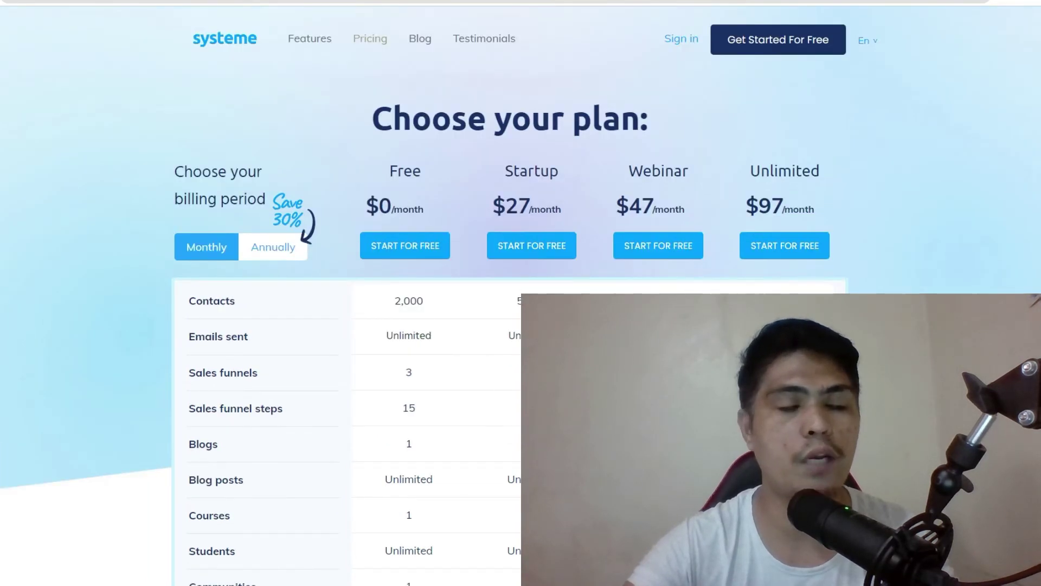
pyautogui.scroll(-2, 510, 217)
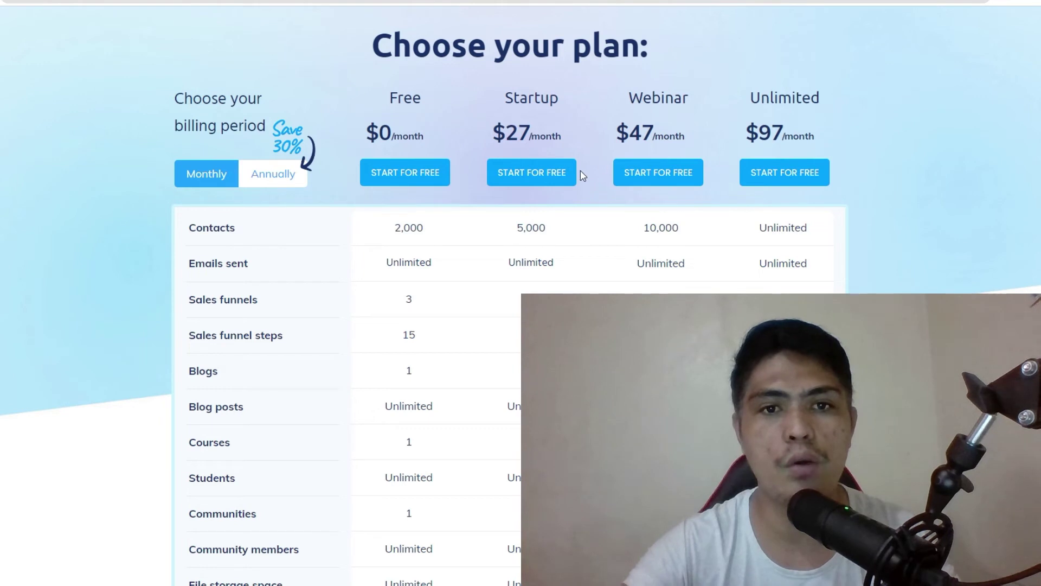
pyautogui.moveTo(394, 228); pyautogui.dragTo(433, 236)
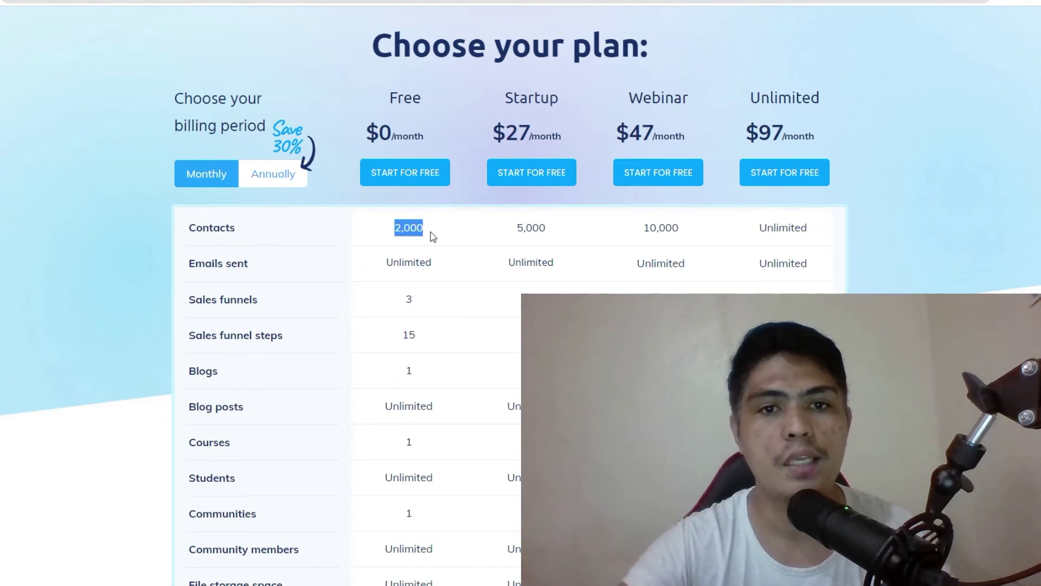
pyautogui.moveTo(393, 266); pyautogui.dragTo(439, 273)
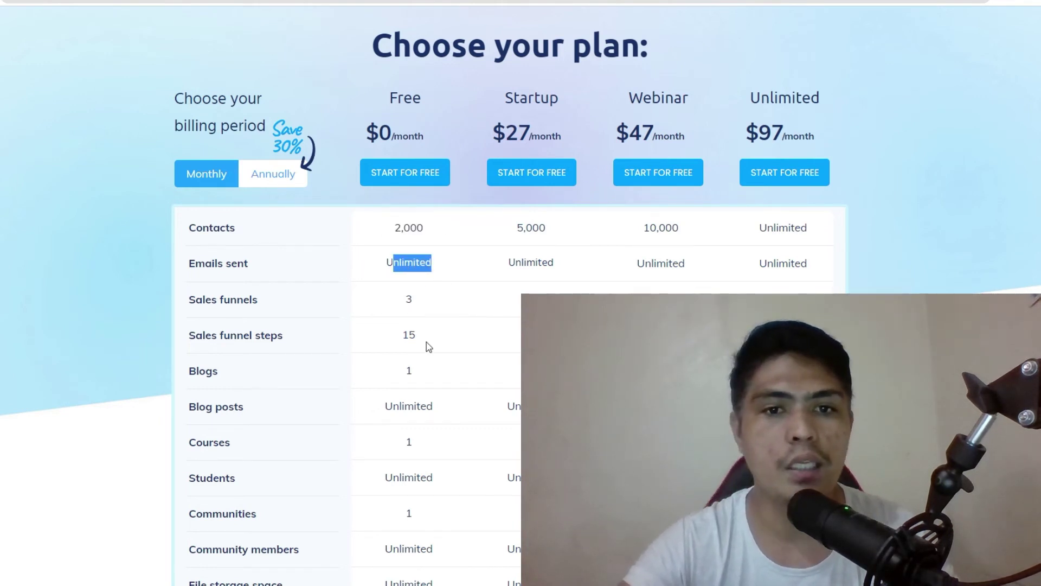
pyautogui.scroll(-1, 426, 342)
pyautogui.click(426, 319)
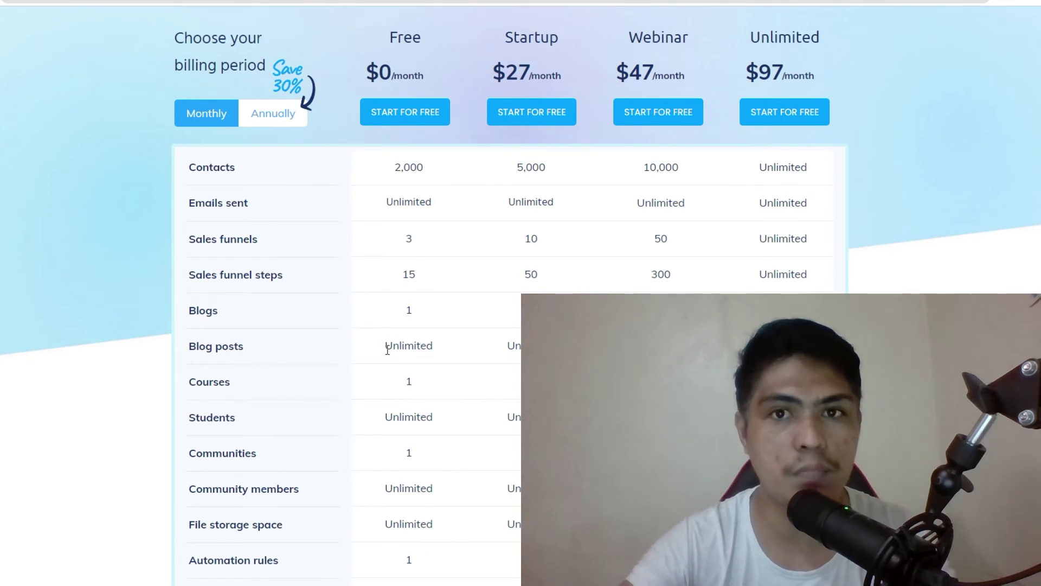
pyautogui.moveTo(386, 347); pyautogui.dragTo(427, 347)
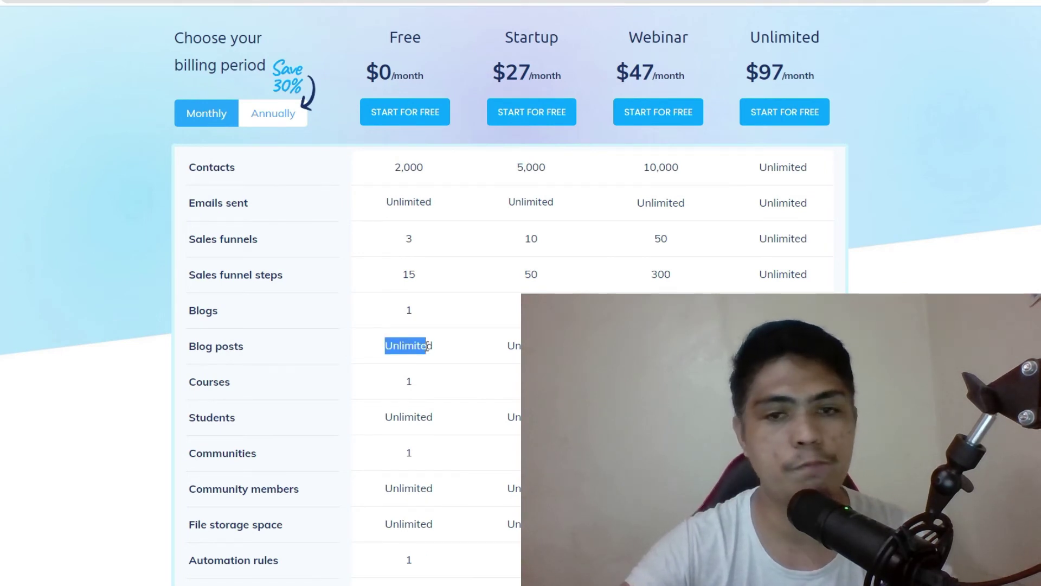
pyautogui.scroll(1, 380, 176)
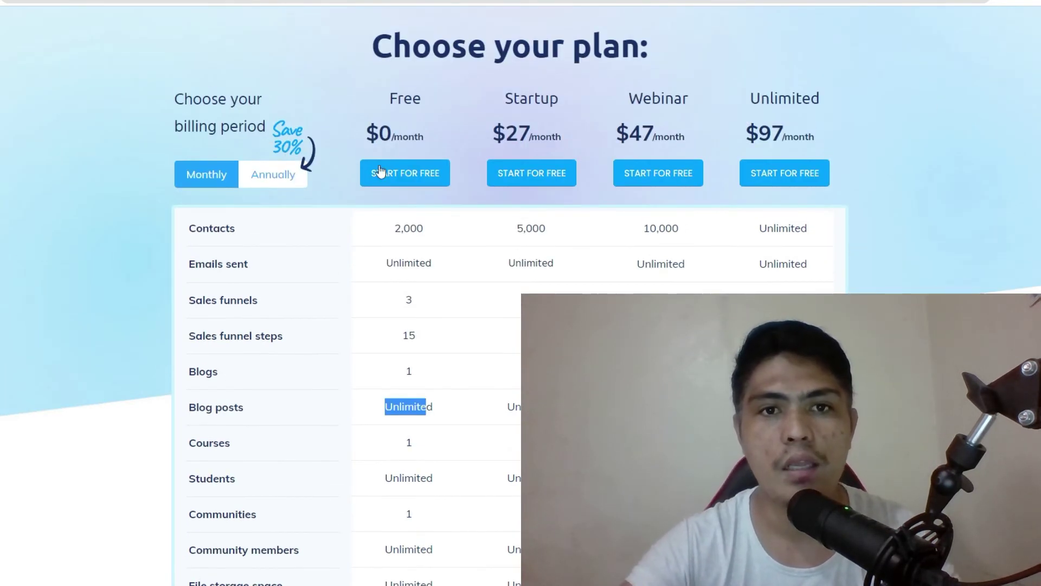
pyautogui.moveTo(367, 125); pyautogui.dragTo(564, 141)
pyautogui.click(575, 140)
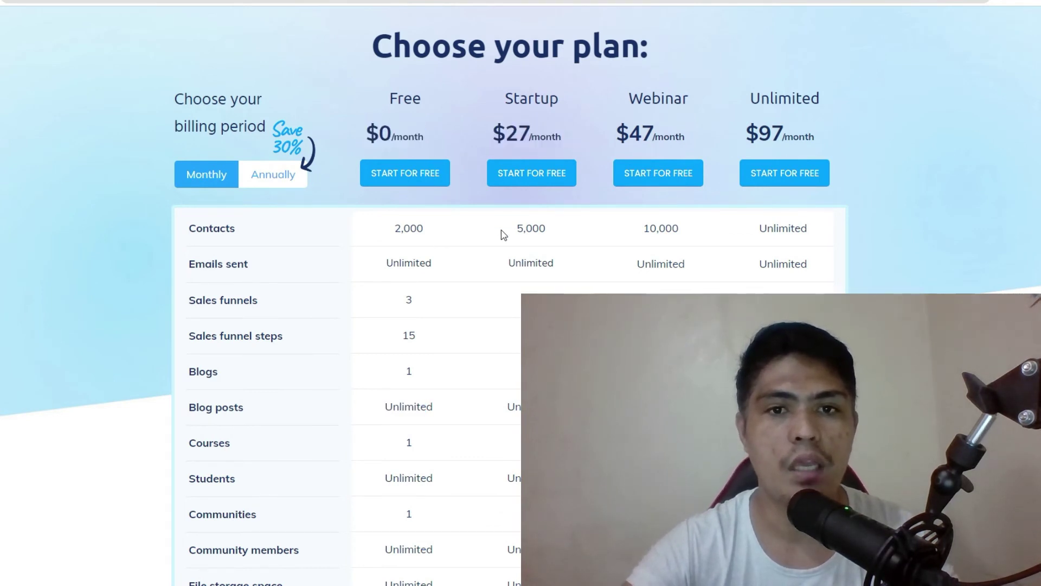
pyautogui.moveTo(517, 230); pyautogui.dragTo(559, 230)
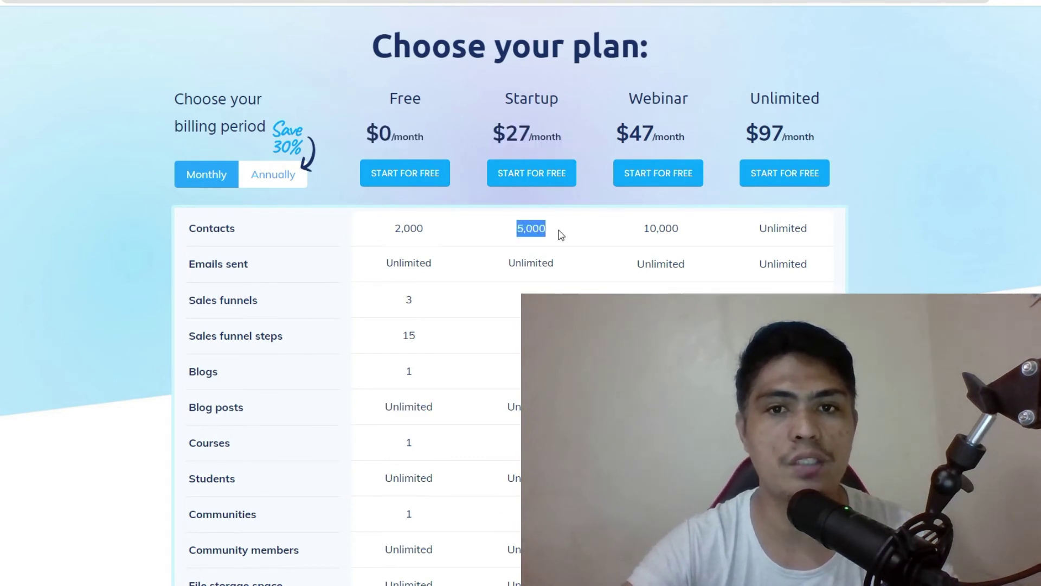
pyautogui.moveTo(493, 133)
pyautogui.mouseDown()
pyautogui.moveTo(562, 139)
pyautogui.moveTo(494, 140)
pyautogui.mouseUp()
pyautogui.click(566, 141)
pyautogui.click(580, 136)
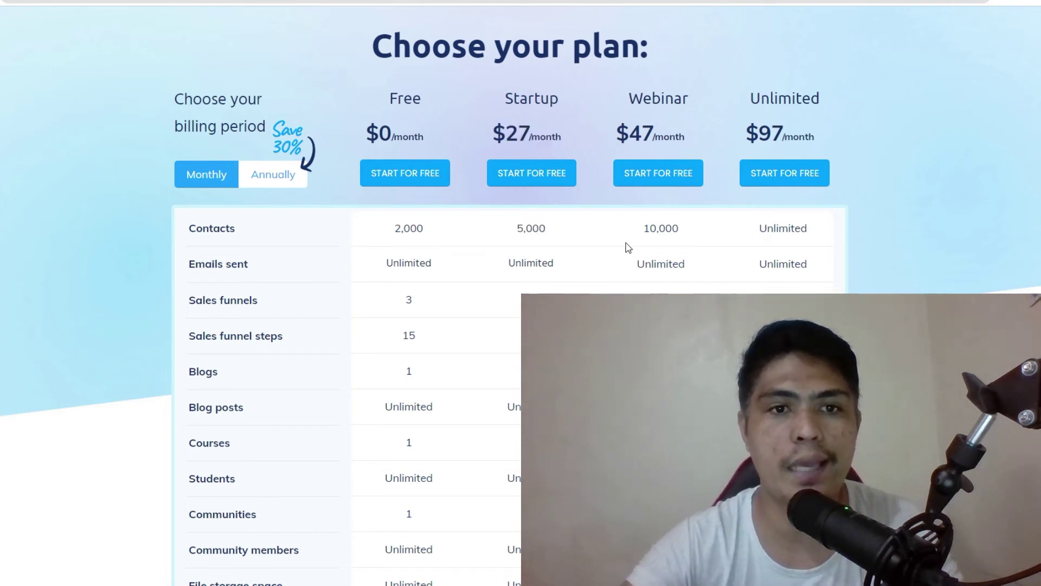
pyautogui.moveTo(747, 135); pyautogui.dragTo(873, 139)
pyautogui.click(876, 141)
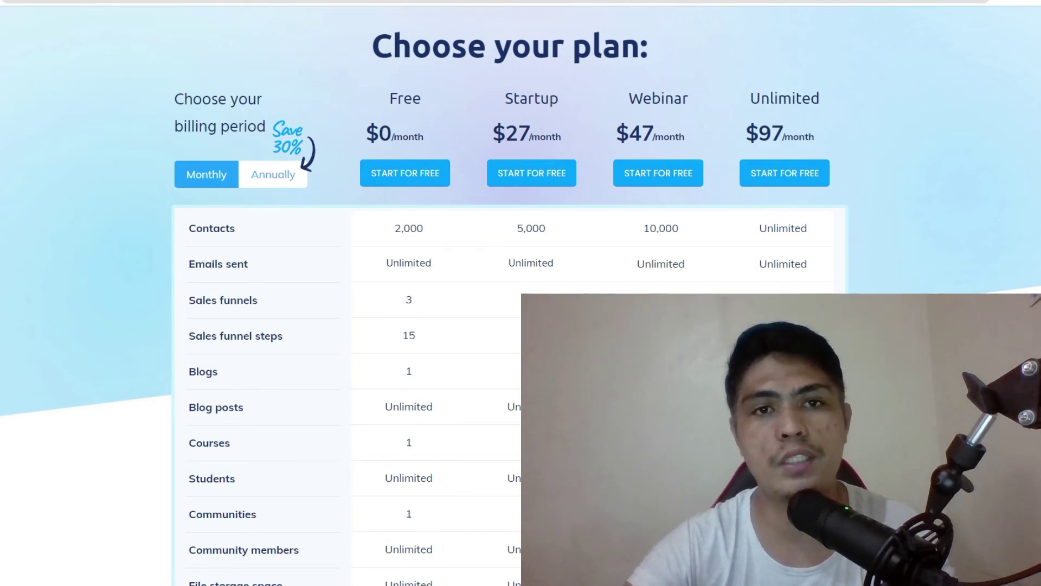
pyautogui.moveTo(368, 134); pyautogui.dragTo(446, 144)
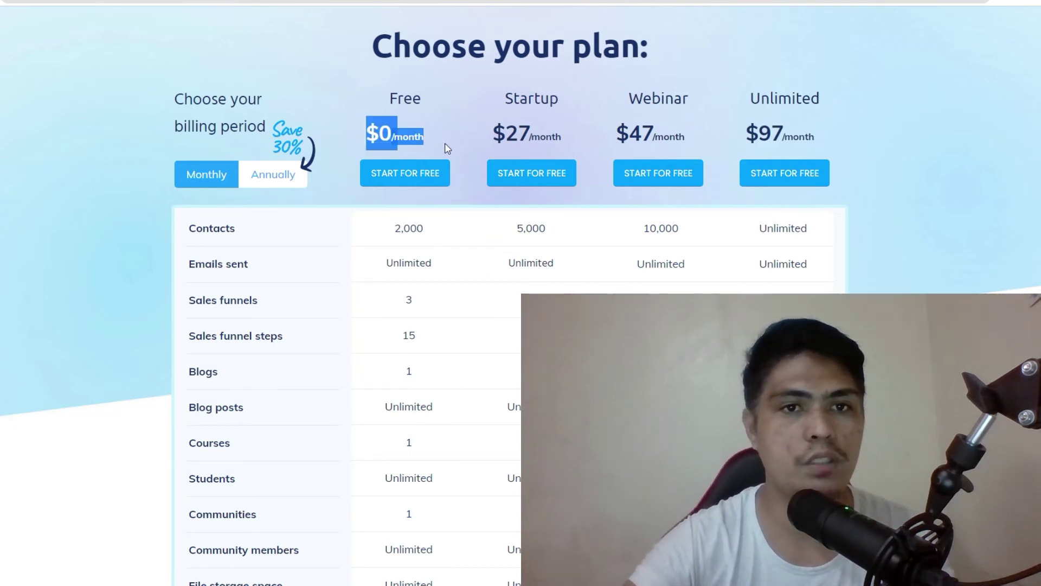
pyautogui.click(442, 283)
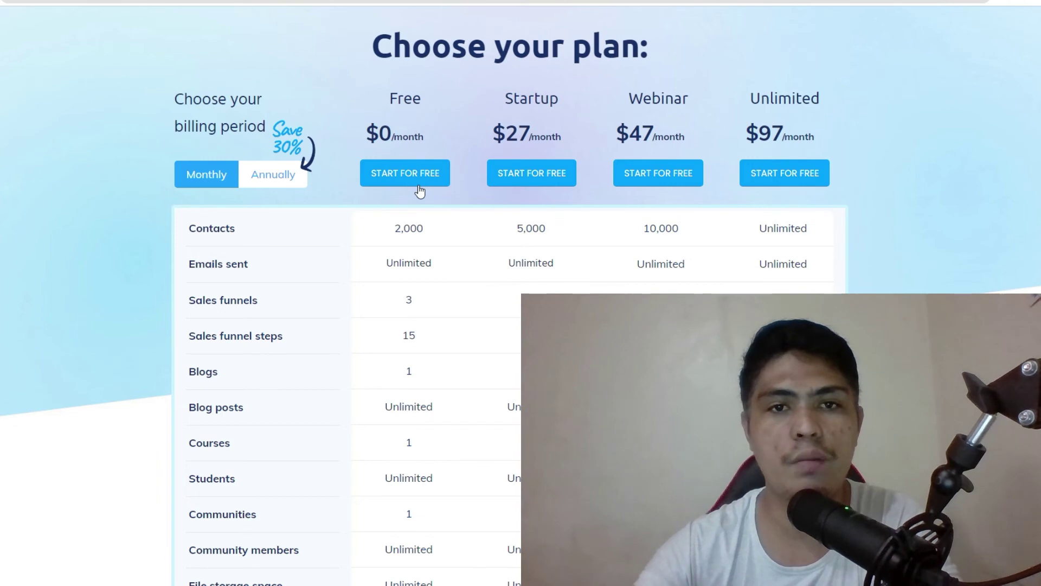
pyautogui.scroll(-7, 413, 293)
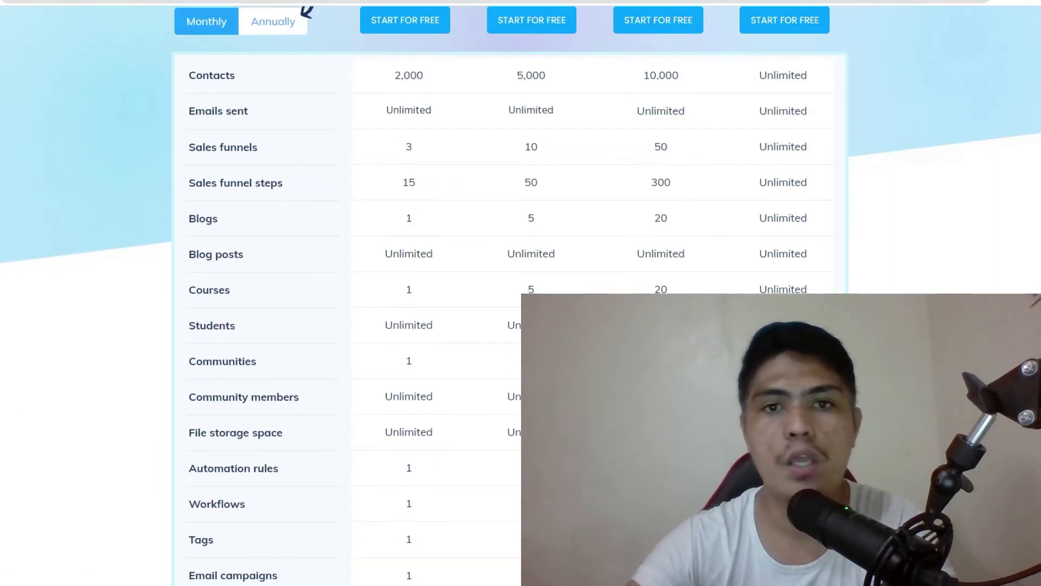
pyautogui.scroll(8, 412, 293)
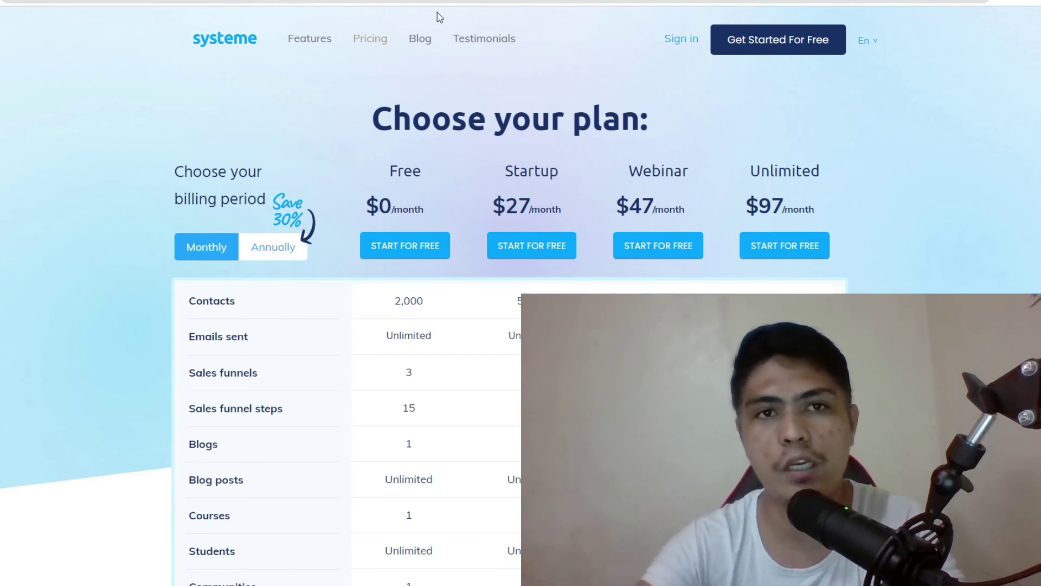
pyautogui.click(411, 3)
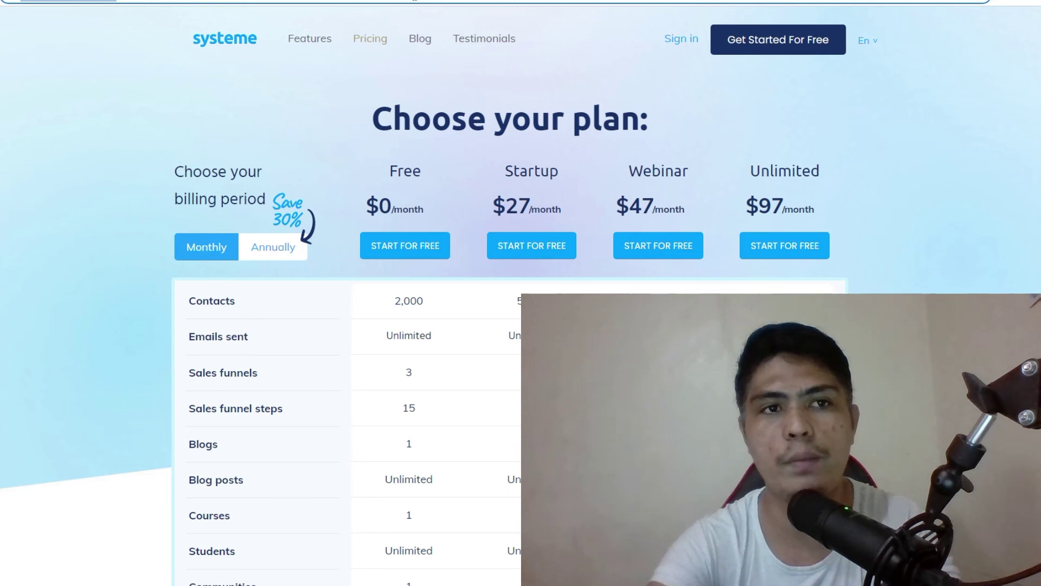
# Load the saved 'free' side-hustle course opt-in page from the address bar suggestions
pyautogui.write('free')
pyautogui.press('Return')
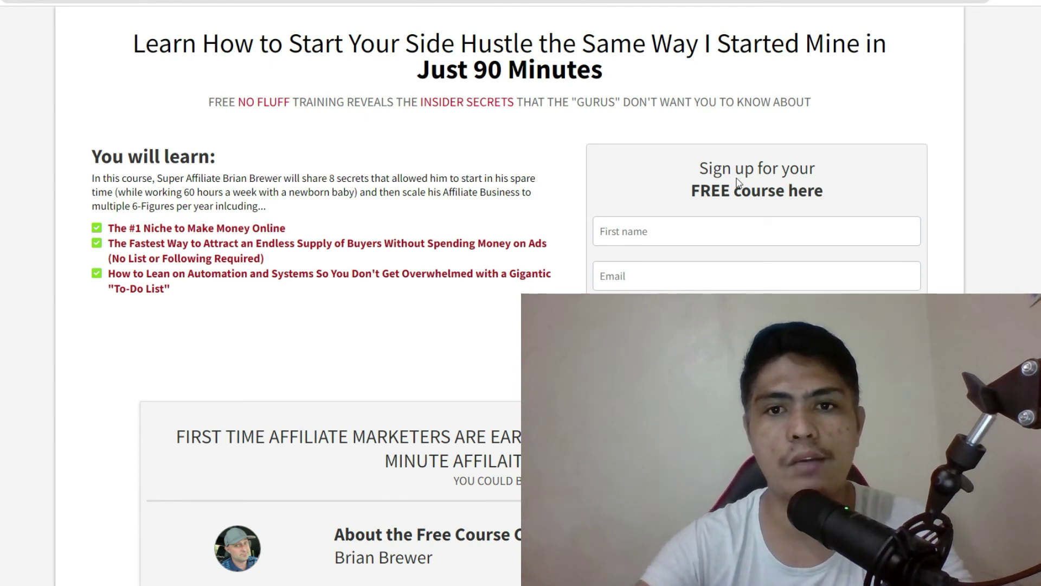
pyautogui.click(703, 231)
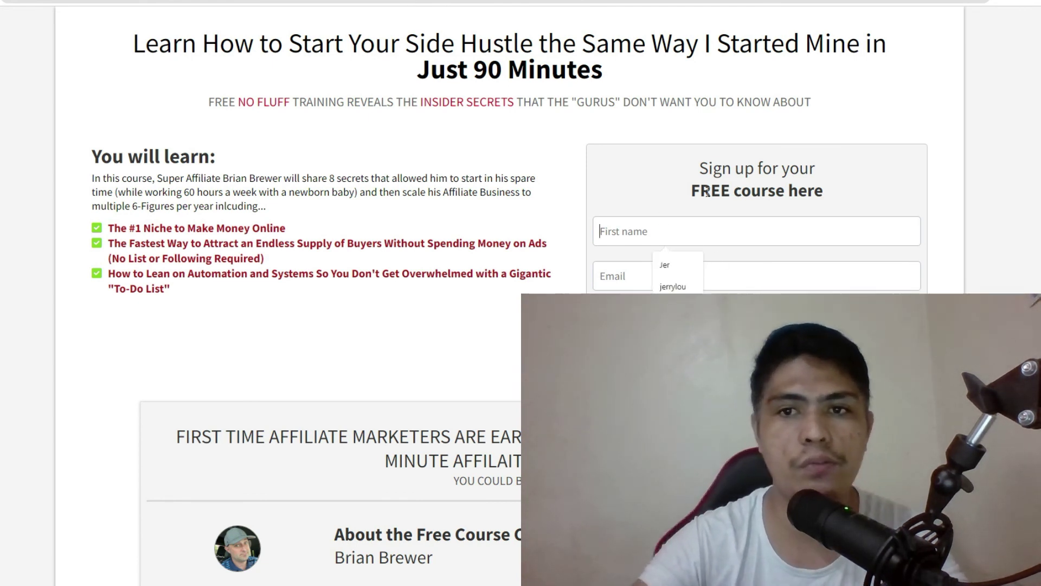
pyautogui.moveTo(707, 192); pyautogui.dragTo(851, 217)
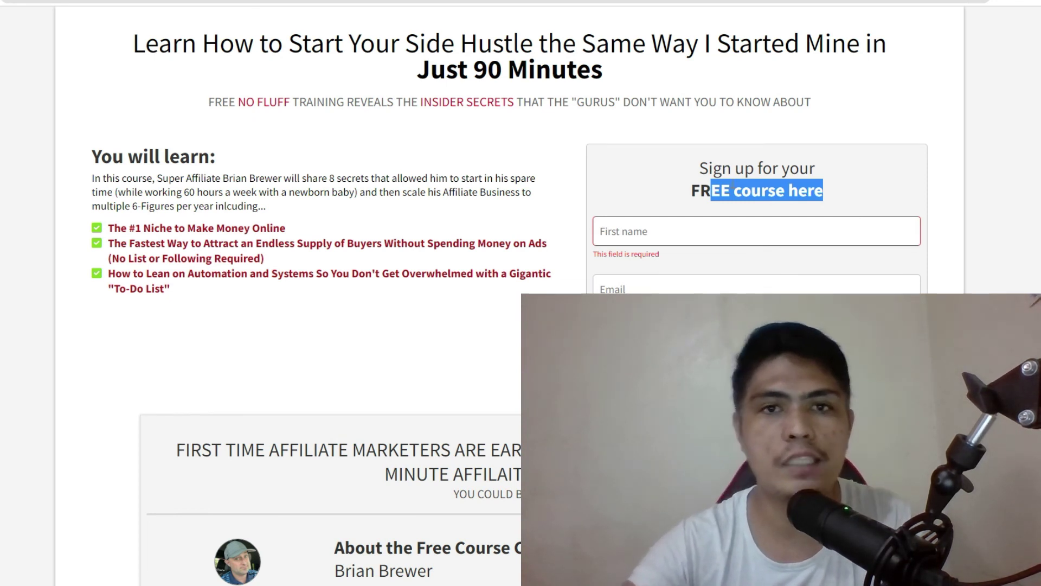
pyautogui.moveTo(444, 76); pyautogui.dragTo(627, 73)
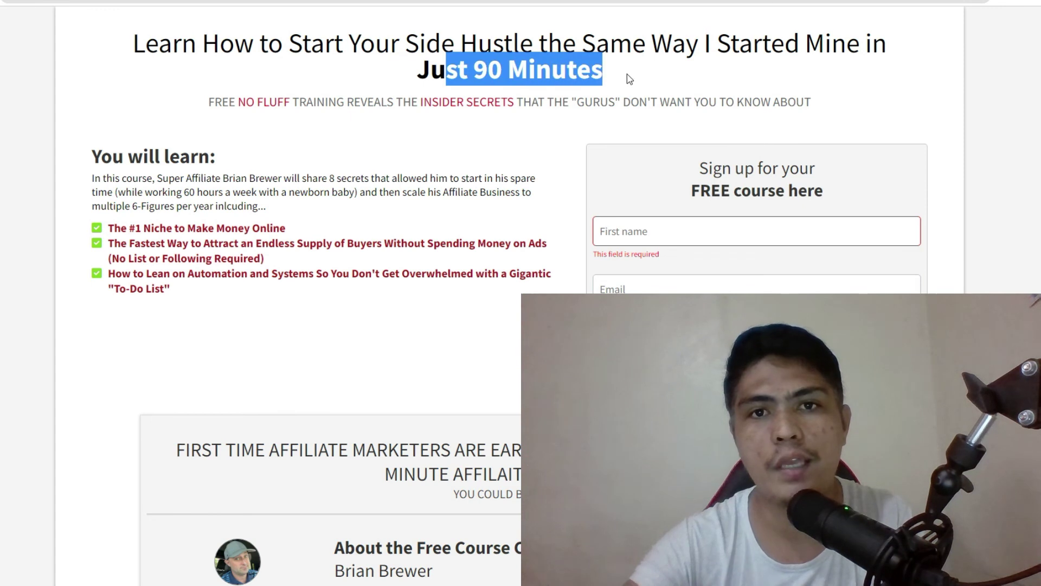
pyautogui.click(627, 73)
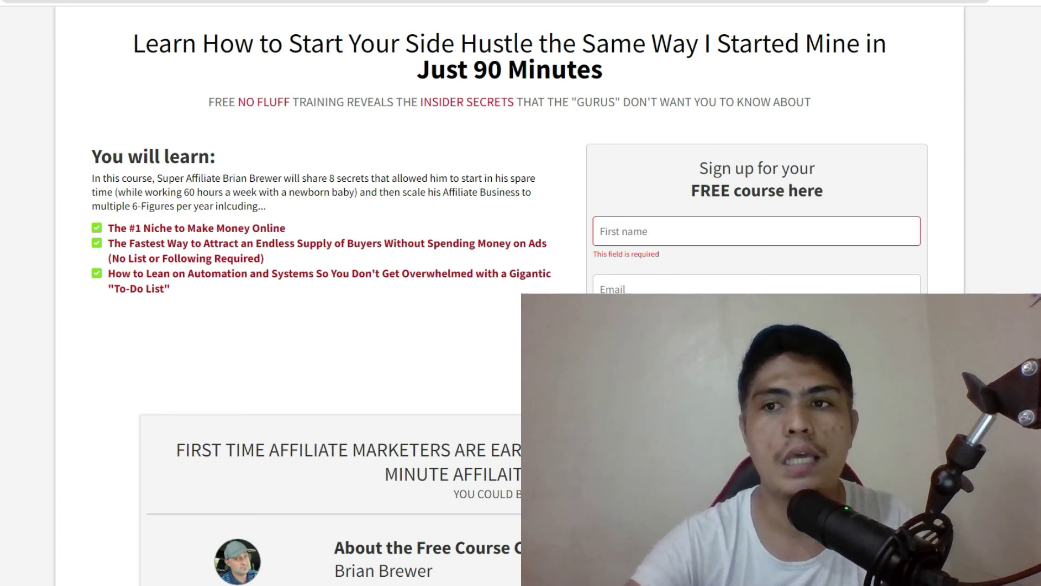
pyautogui.scroll(-2, 520, 292)
pyautogui.click(754, 198)
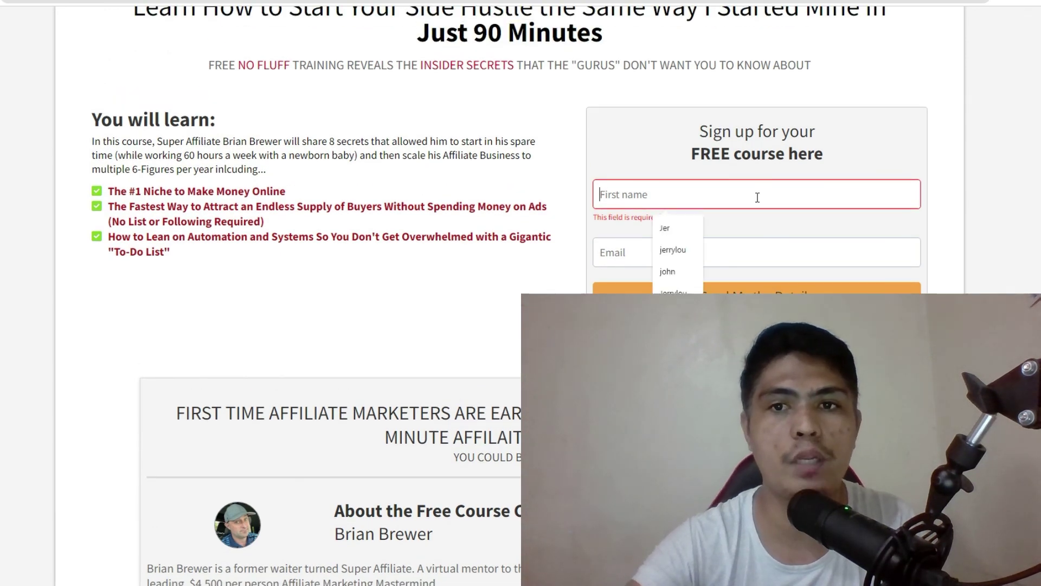
pyautogui.moveTo(691, 158); pyautogui.dragTo(851, 170)
pyautogui.click(850, 169)
pyautogui.scroll(-15, 520, 293)
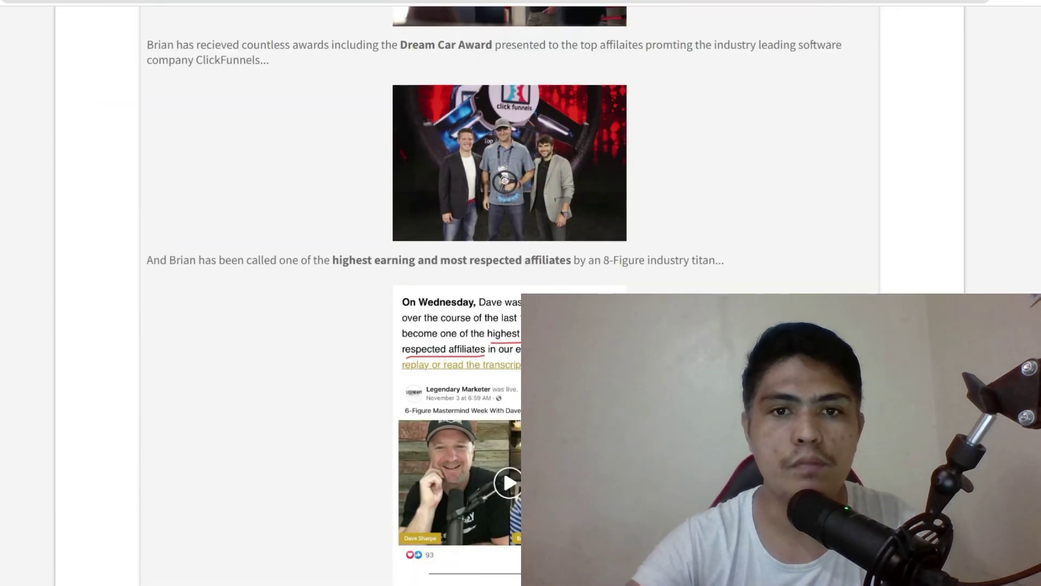
pyautogui.scroll(-8, 347, 293)
pyautogui.scroll(8, 347, 293)
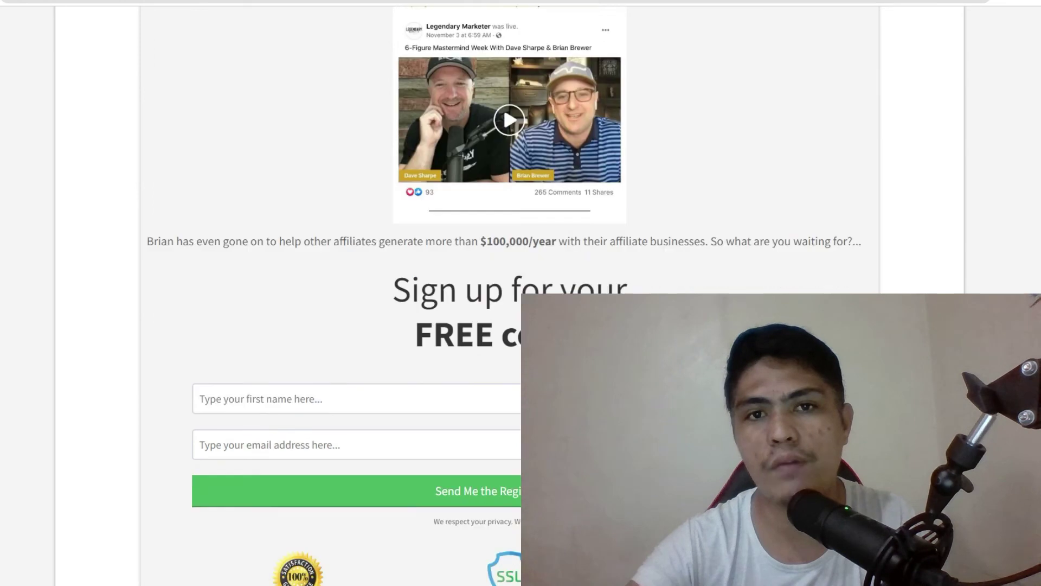
pyautogui.scroll(-4, 347, 293)
pyautogui.scroll(-10, 348, 292)
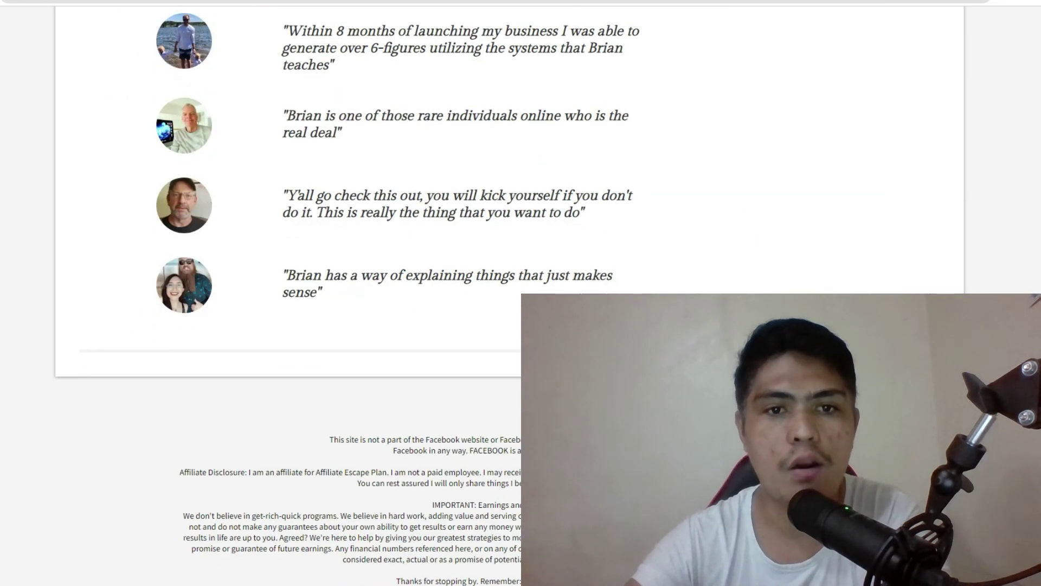
pyautogui.scroll(15, 347, 293)
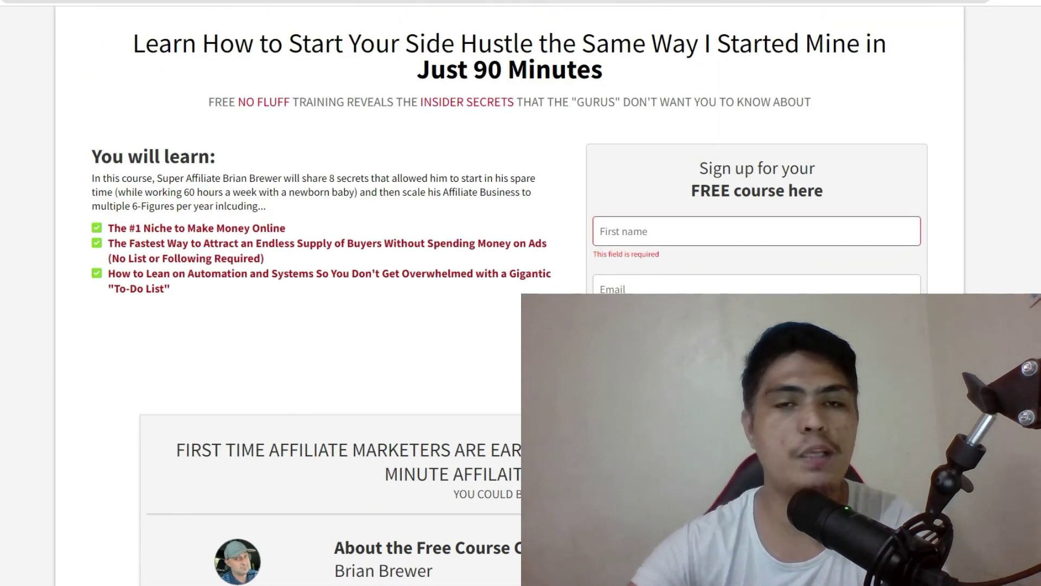